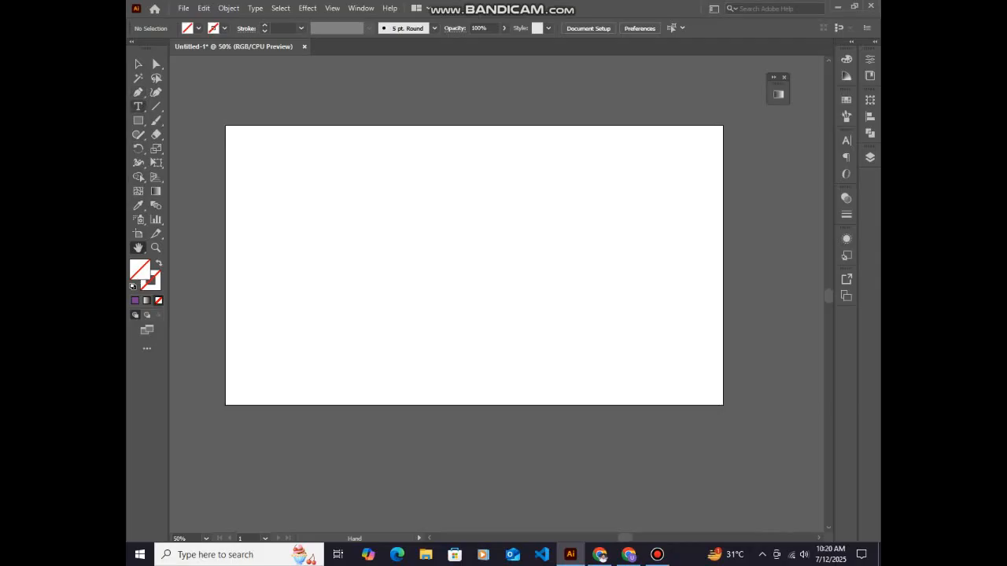
# Place a placeholder point-text object on the artboard and scale it up to about 154 pt
pyautogui.click(138, 106)
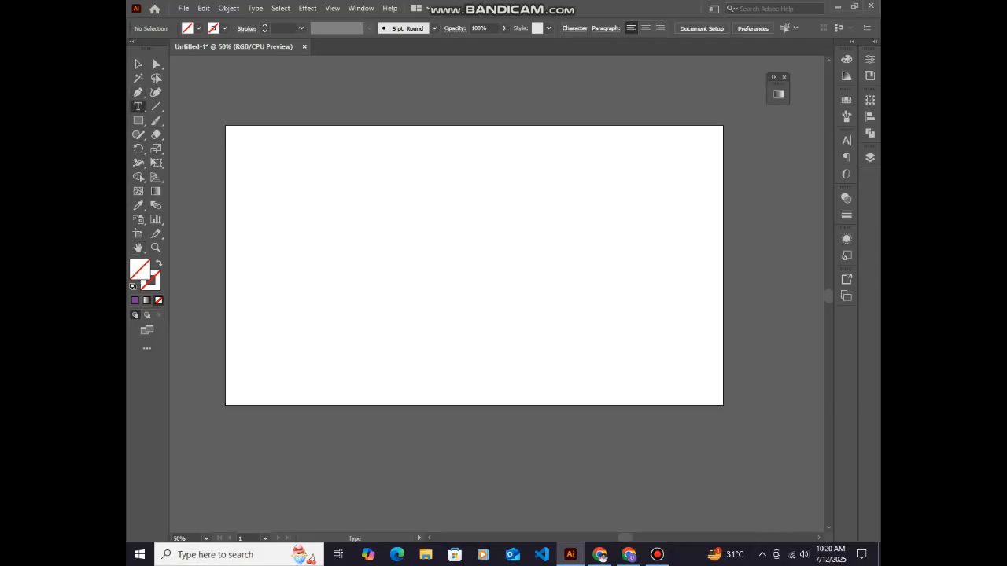
pyautogui.click(337, 241)
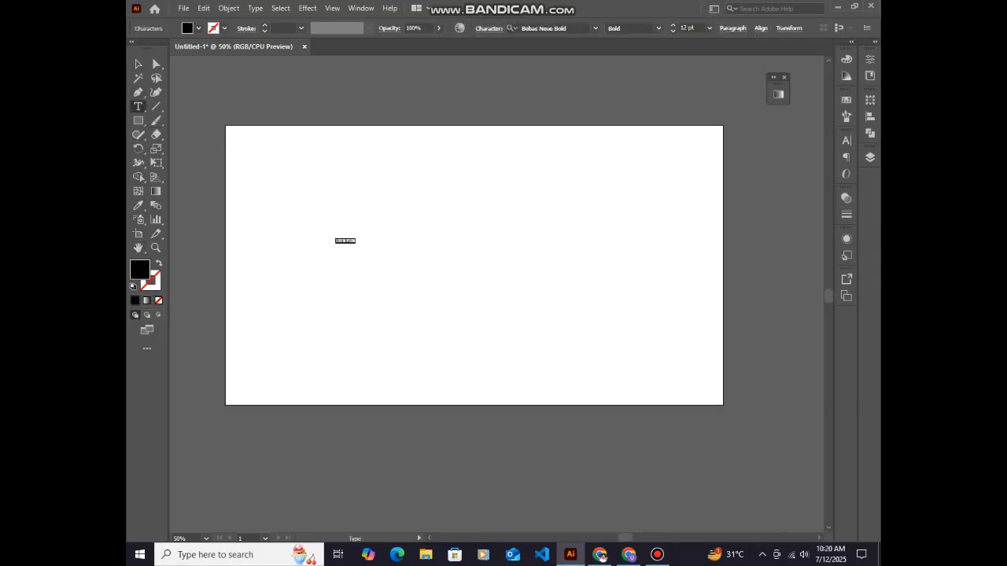
pyautogui.click(138, 64)
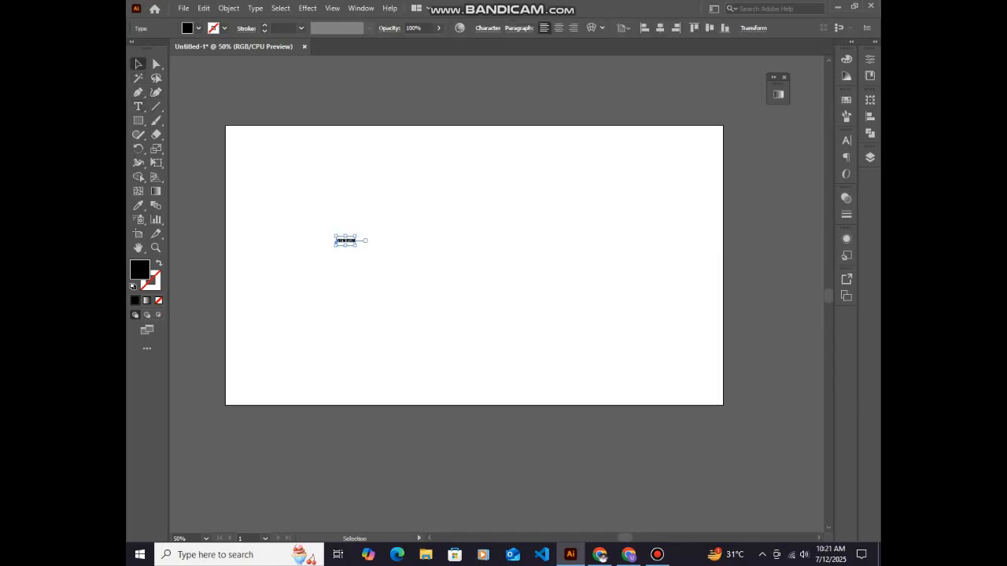
pyautogui.moveTo(354, 245); pyautogui.dragTo(582, 366)
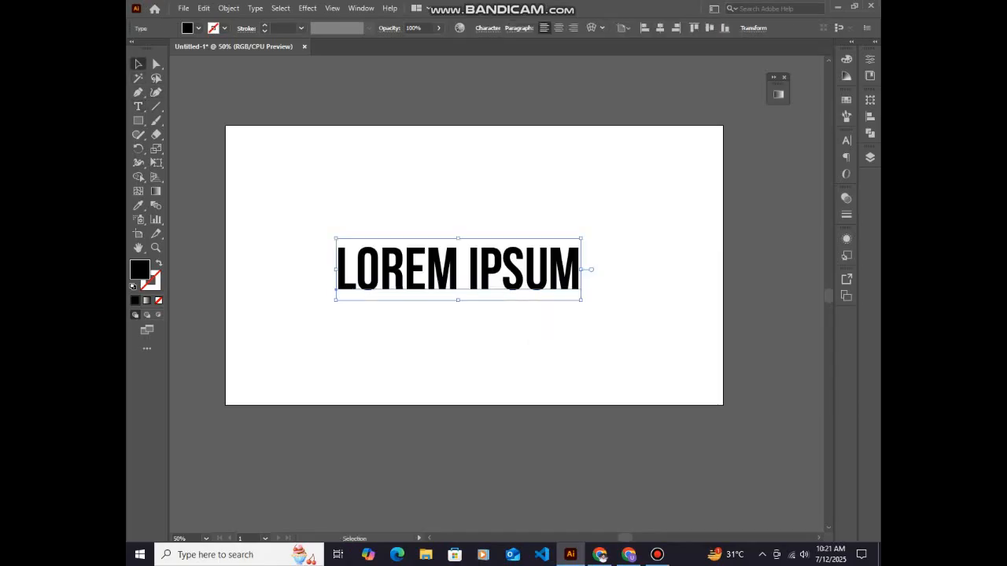
pyautogui.moveTo(516, 274); pyautogui.dragTo(513, 256)
# Replace the placeholder wording with TEXT and move it to the upper middle of the artboard
pyautogui.doubleClick(515, 251)
pyautogui.hotkey('ctrl', 'a')
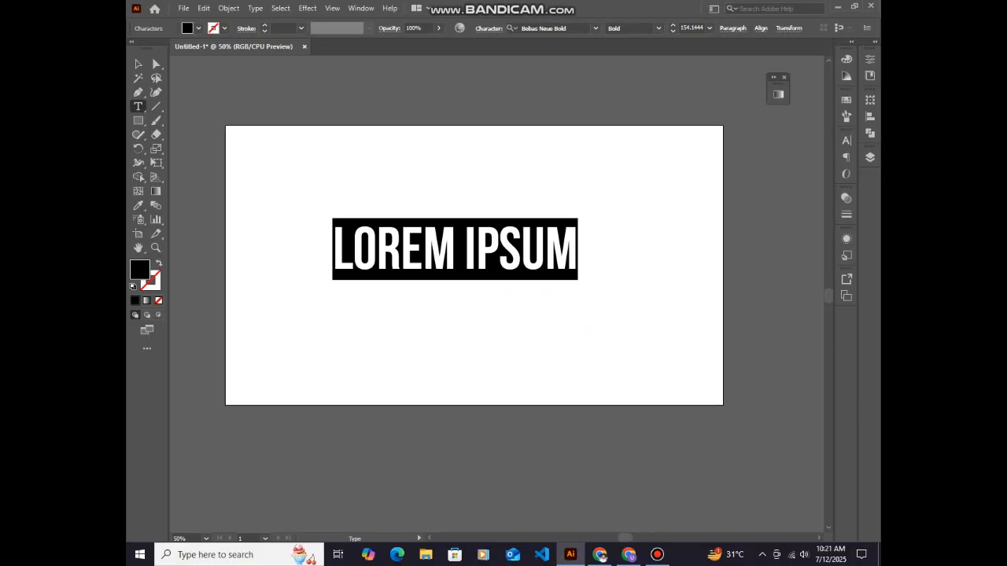
pyautogui.write('TEXT')
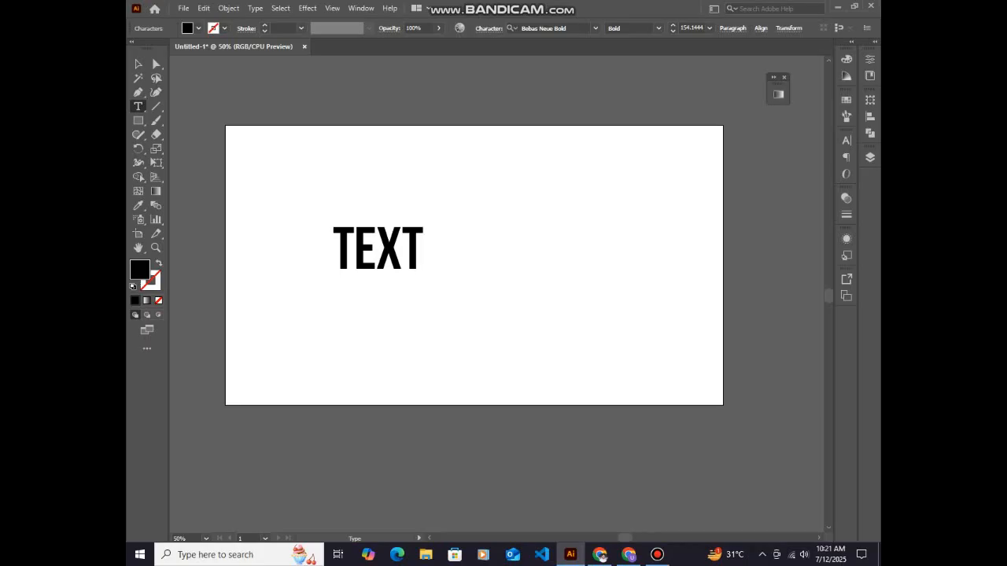
pyautogui.press('Escape')
pyautogui.moveTo(406, 255); pyautogui.dragTo(481, 192)
pyautogui.click(411, 272)
# Draw a horizontal ellipse about 408 by 215 px and centre it below the word TEXT
pyautogui.click(139, 120)
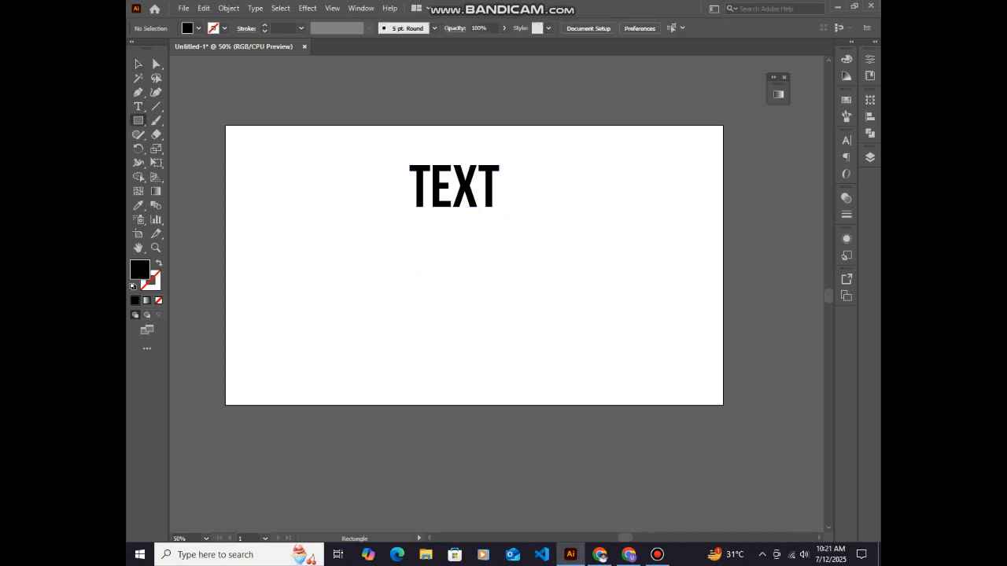
pyautogui.click(191, 149)
pyautogui.moveTo(387, 232); pyautogui.dragTo(546, 315)
pyautogui.press('v')
pyautogui.moveTo(488, 285); pyautogui.dragTo(474, 279)
pyautogui.click(563, 236)
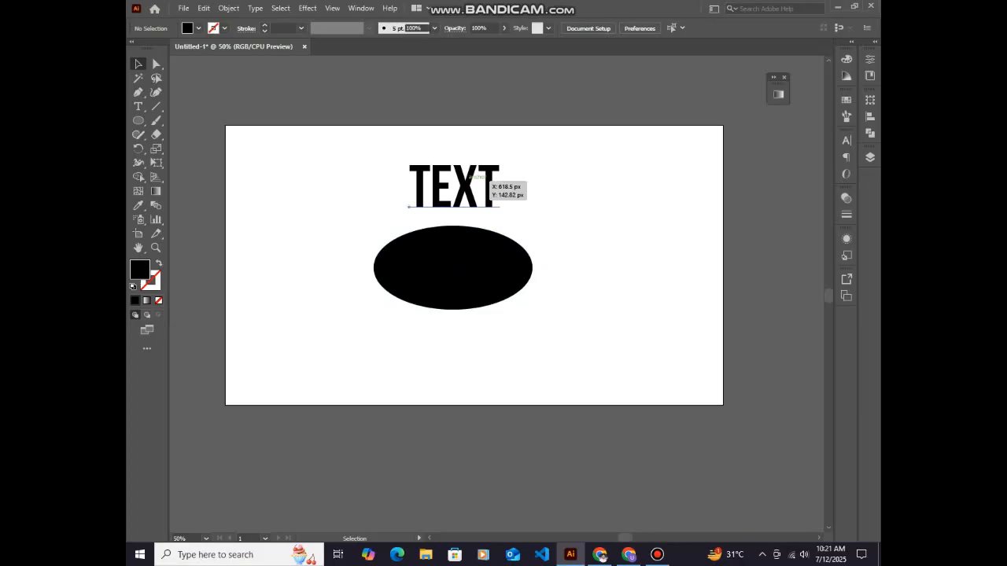
# Fill the ellipse with the red swatch
pyautogui.click(484, 192)
pyautogui.click(472, 268)
pyautogui.click(199, 27)
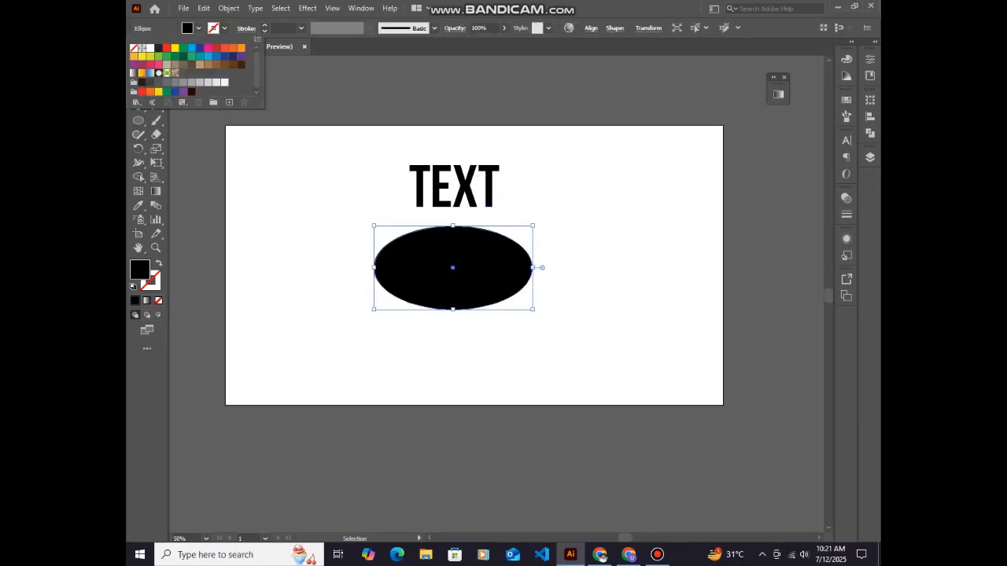
pyautogui.click(167, 48)
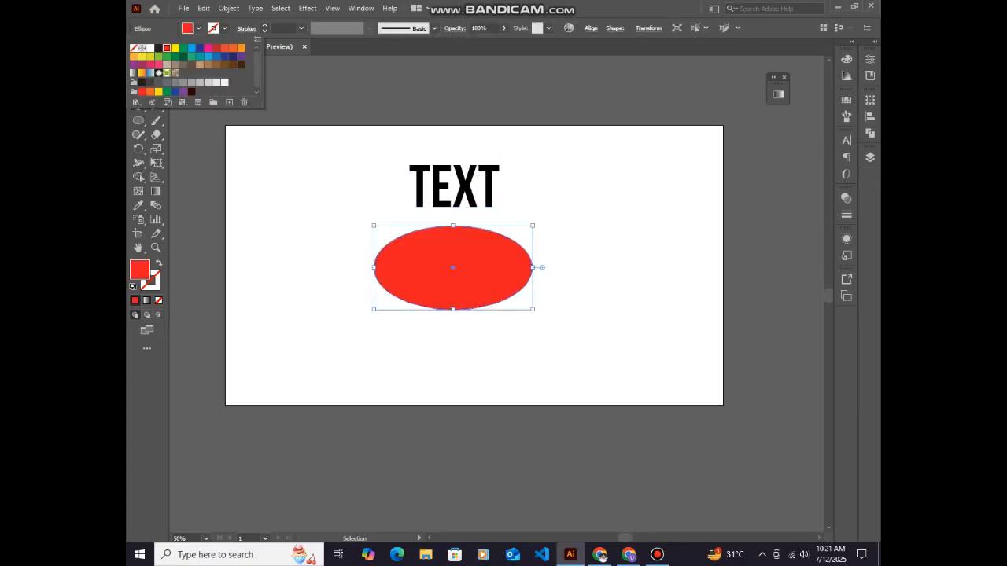
pyautogui.press('Escape')
pyautogui.click(575, 315)
pyautogui.click(468, 268)
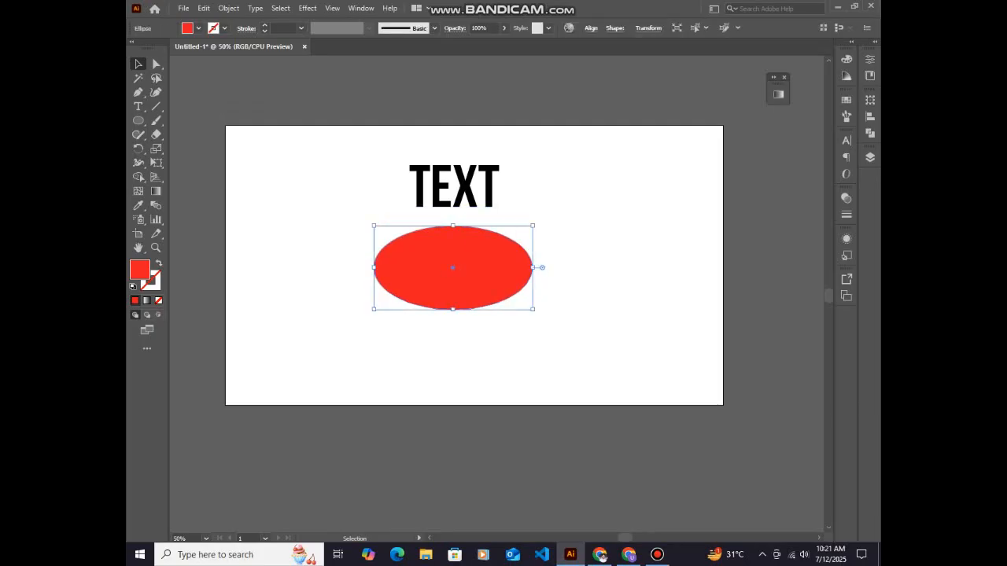
# Move the red ellipse over the word TEXT, and shift both objects down toward the artboard's middle
pyautogui.click(460, 197)
pyautogui.moveTo(468, 258); pyautogui.dragTo(468, 192)
pyautogui.moveTo(343, 141); pyautogui.dragTo(489, 240)
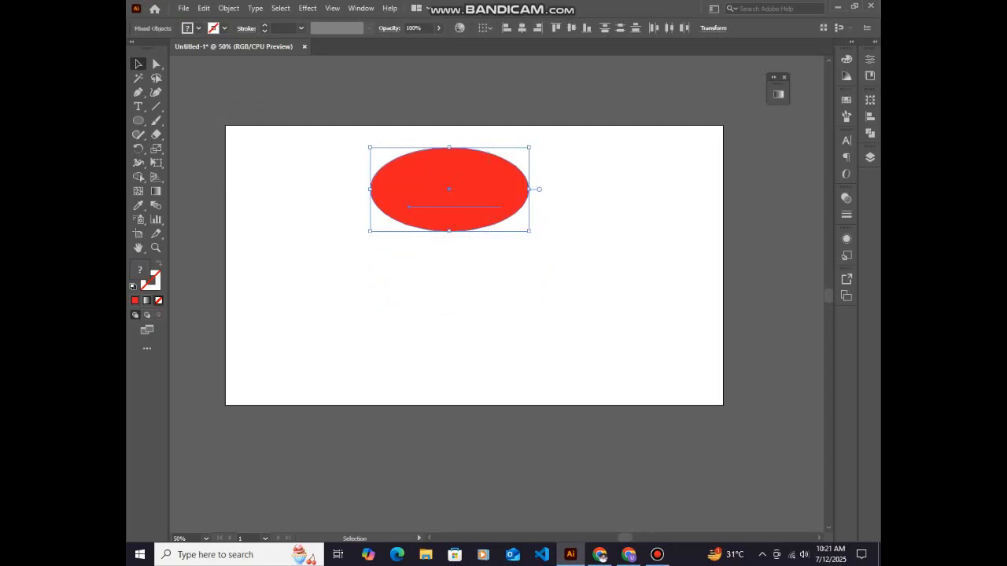
pyautogui.moveTo(489, 181); pyautogui.dragTo(483, 234)
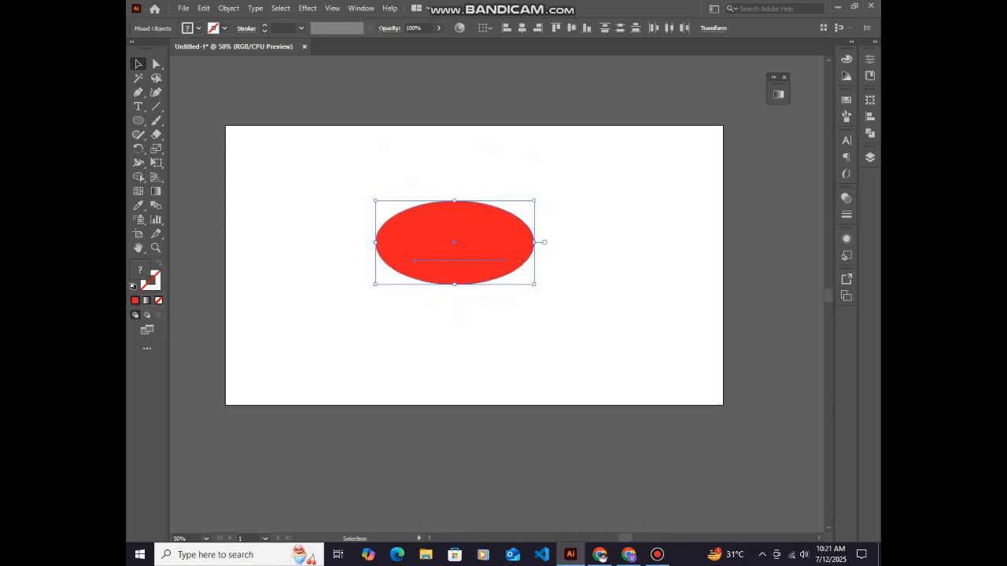
# Select the ellipse and the text together and apply Envelope Distort with Make with Top Object
pyautogui.click(503, 316)
pyautogui.moveTo(416, 160); pyautogui.dragTo(492, 313)
pyautogui.click(229, 8)
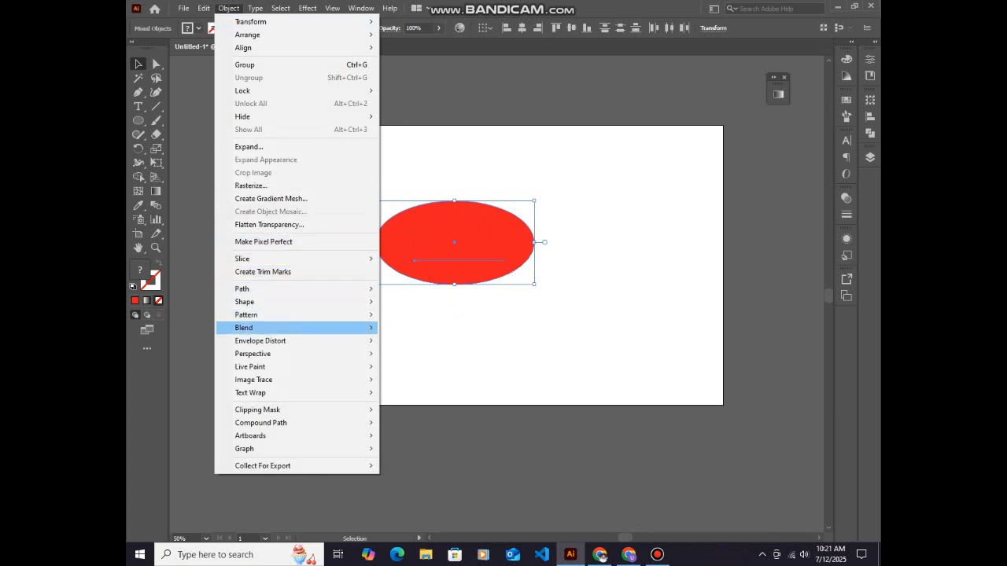
pyautogui.moveTo(259, 341)
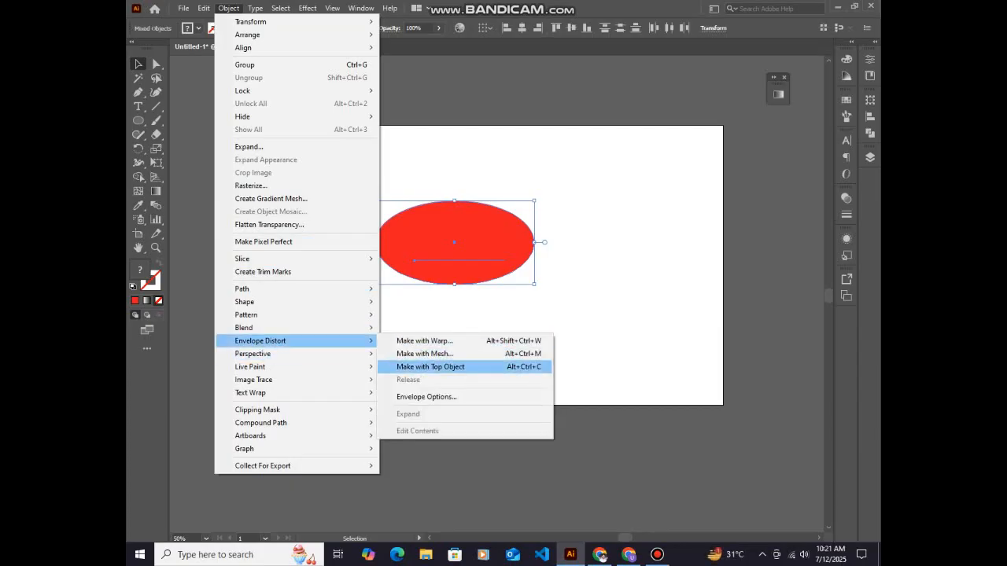
pyautogui.click(430, 366)
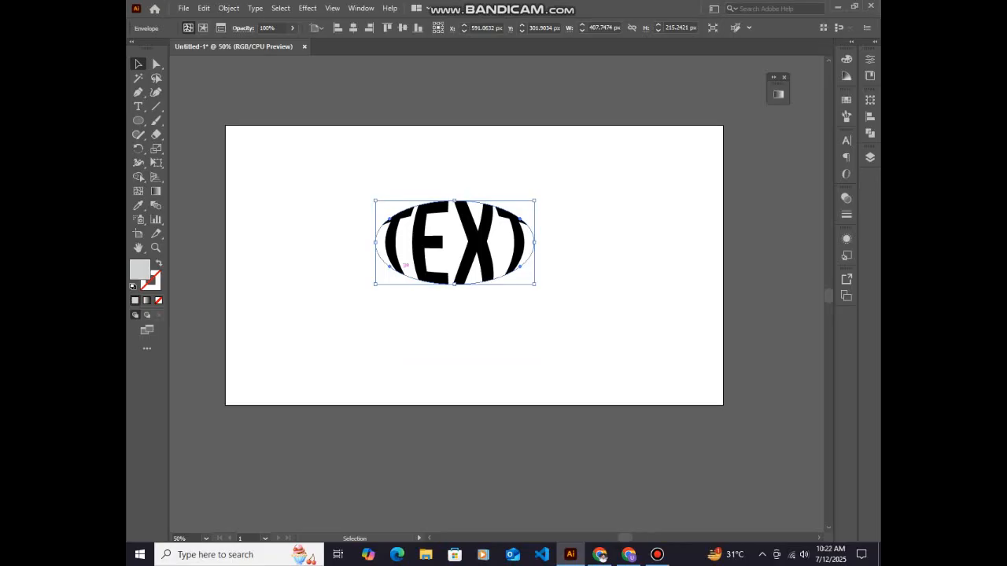
# Shift the warped TEXT envelope slightly up and to the left by its outline using Direct Selection
pyautogui.press('a')
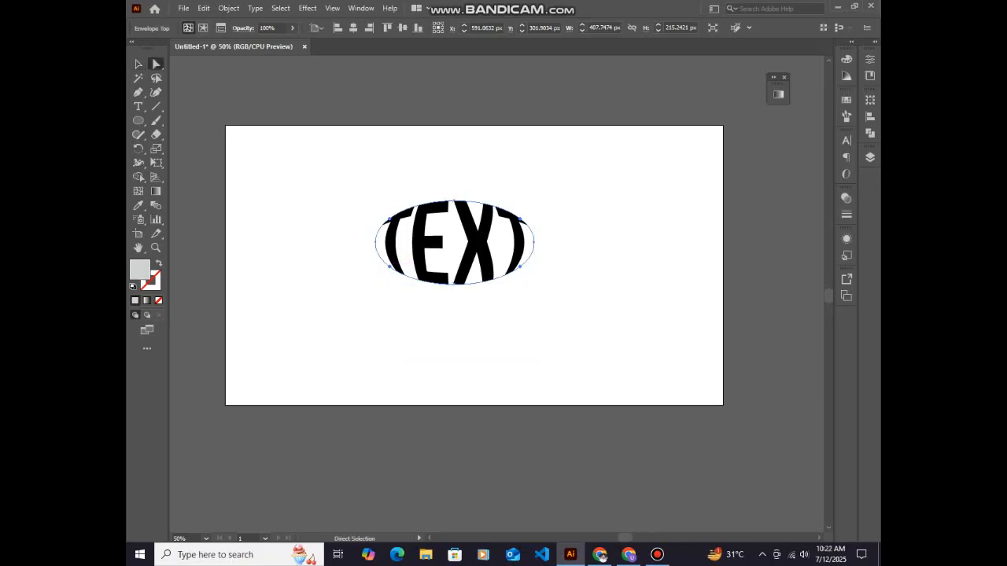
pyautogui.click(393, 216)
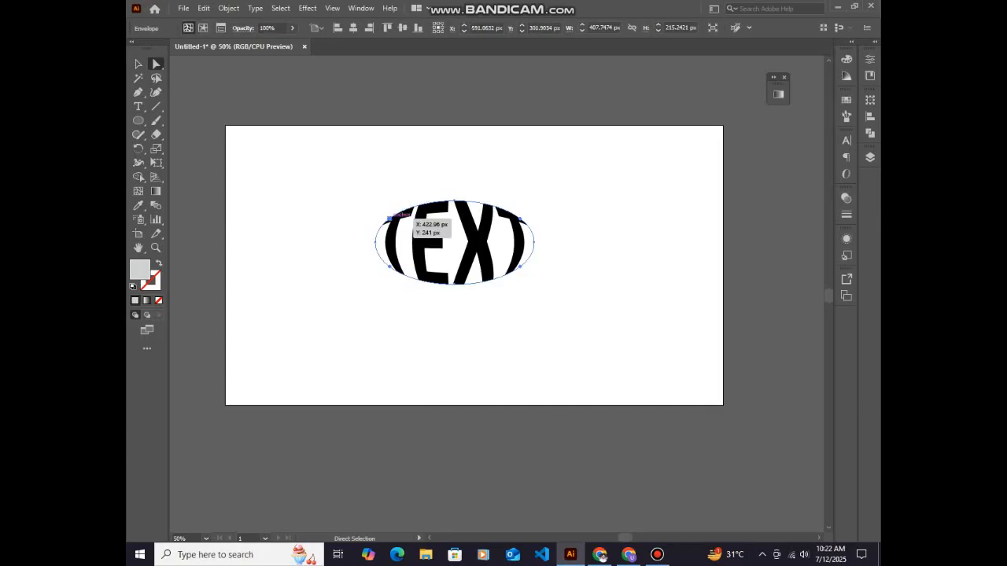
pyautogui.moveTo(408, 214); pyautogui.dragTo(415, 217)
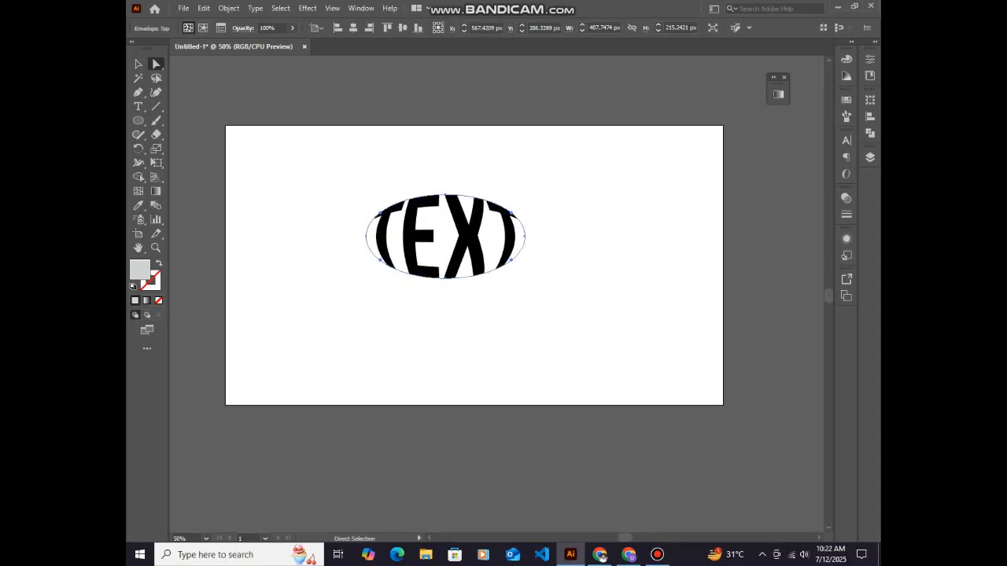
# Edit the envelope's contents and replace the word TEXT with GAMES
pyautogui.hotkey('ctrl', 'shift', 'v')
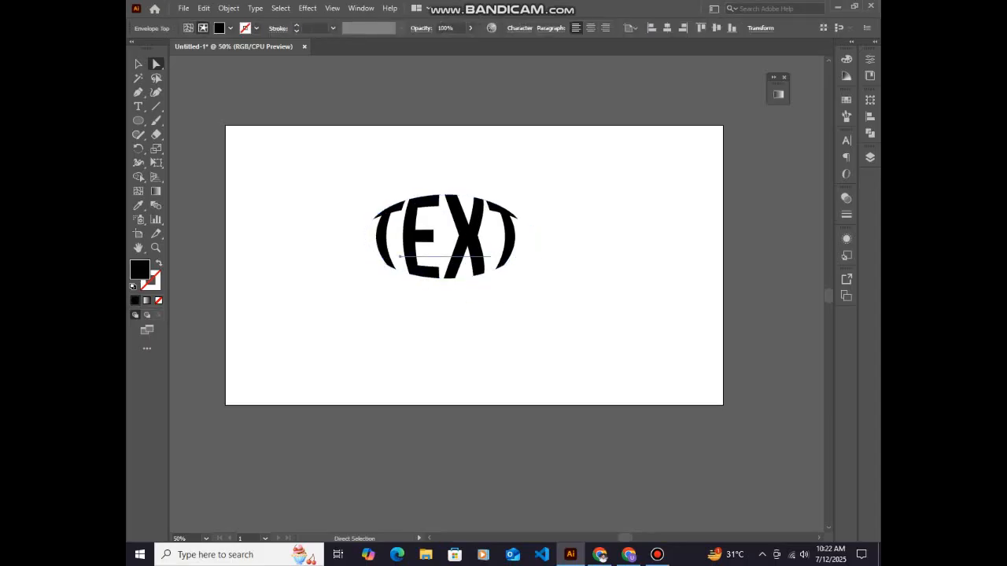
pyautogui.press('t')
pyautogui.click(470, 236)
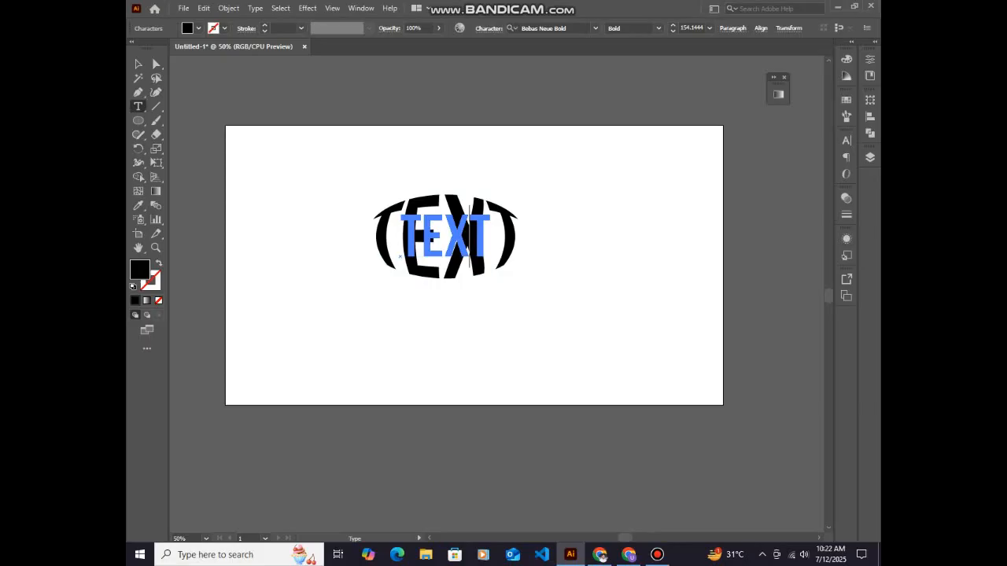
pyautogui.hotkey('ctrl', 'a')
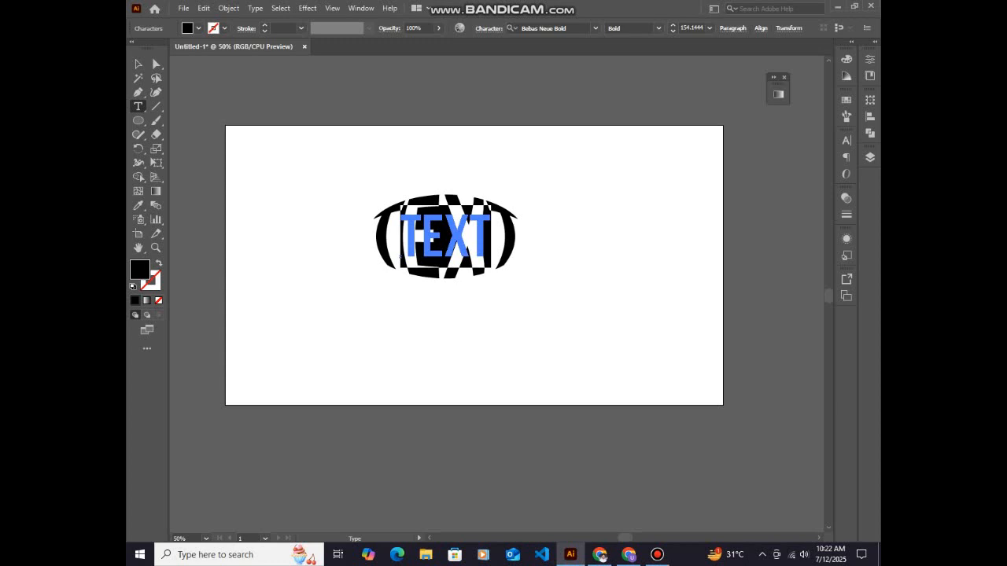
pyautogui.write('GA')
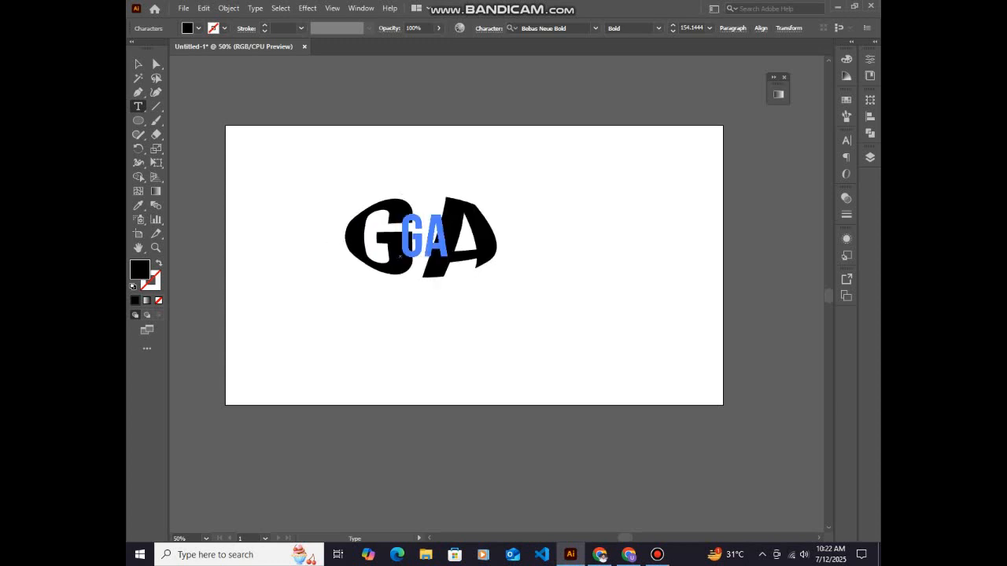
pyautogui.write('ME')
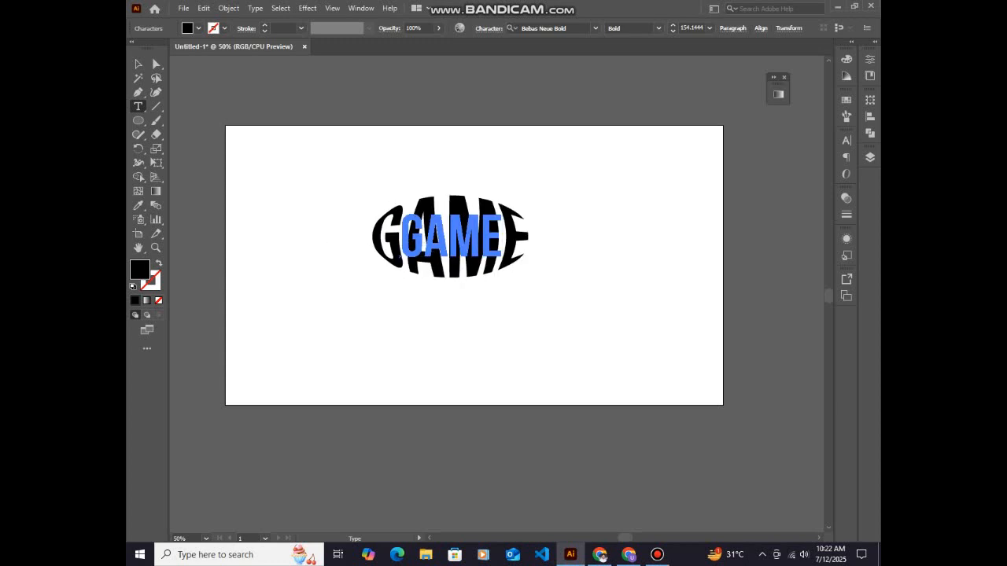
pyautogui.write('S')
pyautogui.press('Escape')
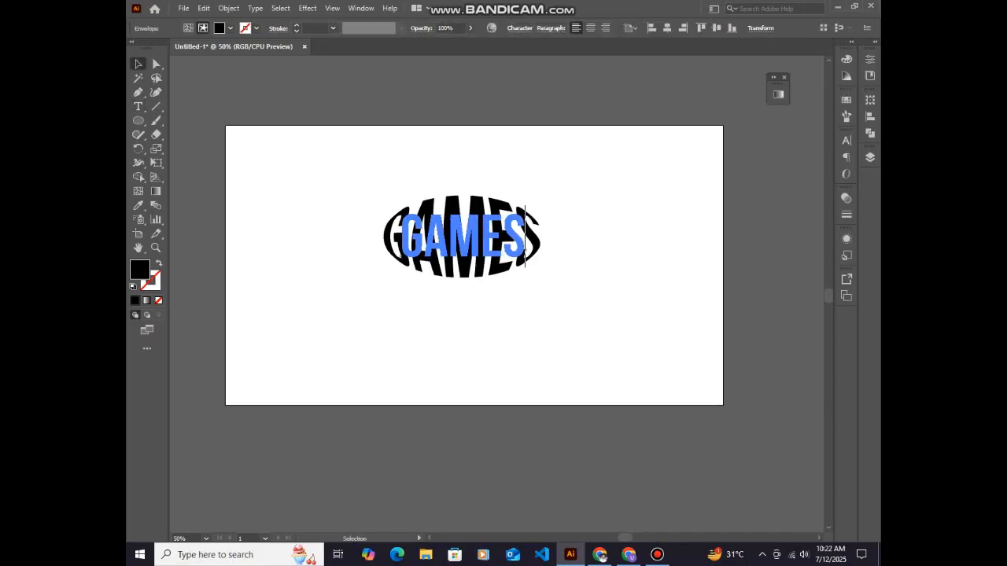
# Move the warped GAMES lettering up toward the artboard's upper edge and keep it selected
pyautogui.moveTo(469, 236); pyautogui.dragTo(476, 190)
pyautogui.click(479, 295)
pyautogui.click(495, 275)
pyautogui.click(468, 206)
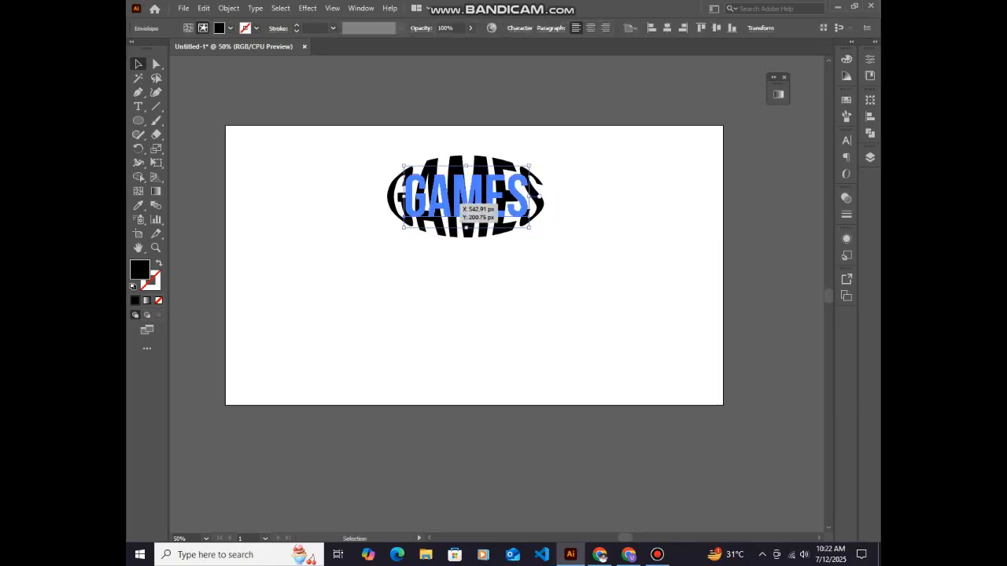
# Try pink, orange-red and purple fills on the warped GAMES lettering, and settle on a brown swatch
pyautogui.click(229, 28)
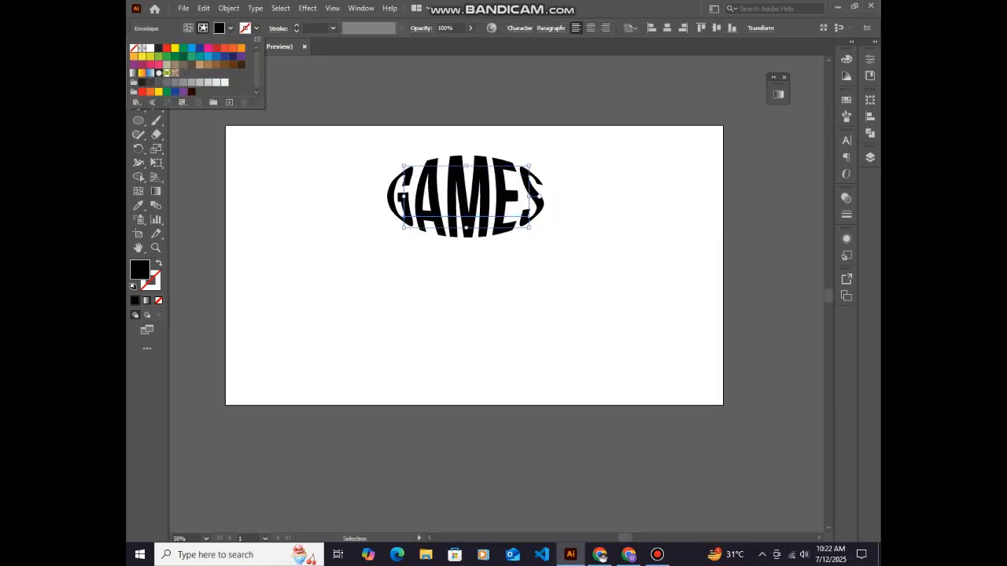
pyautogui.click(191, 48)
pyautogui.click(200, 48)
pyautogui.click(208, 48)
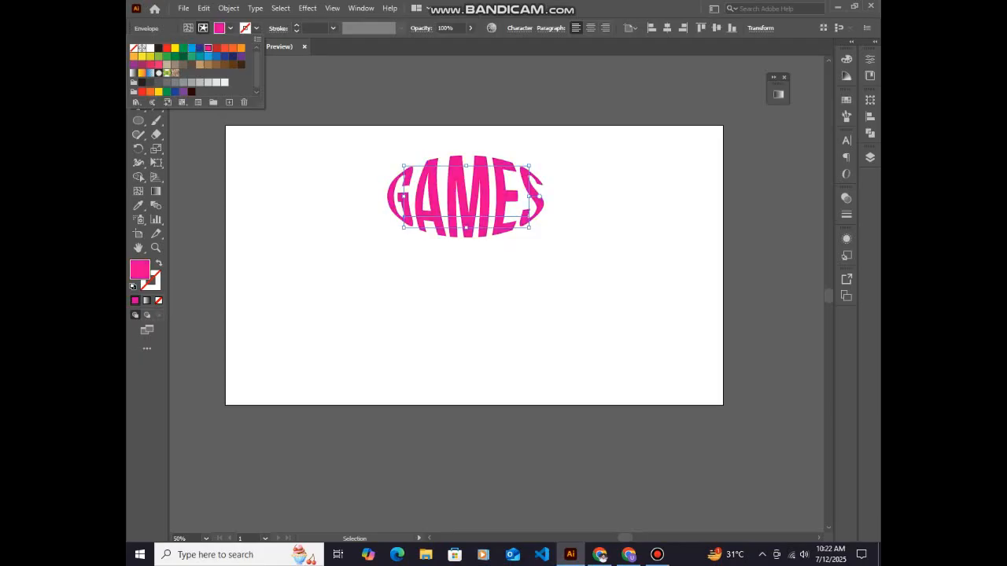
pyautogui.click(225, 47)
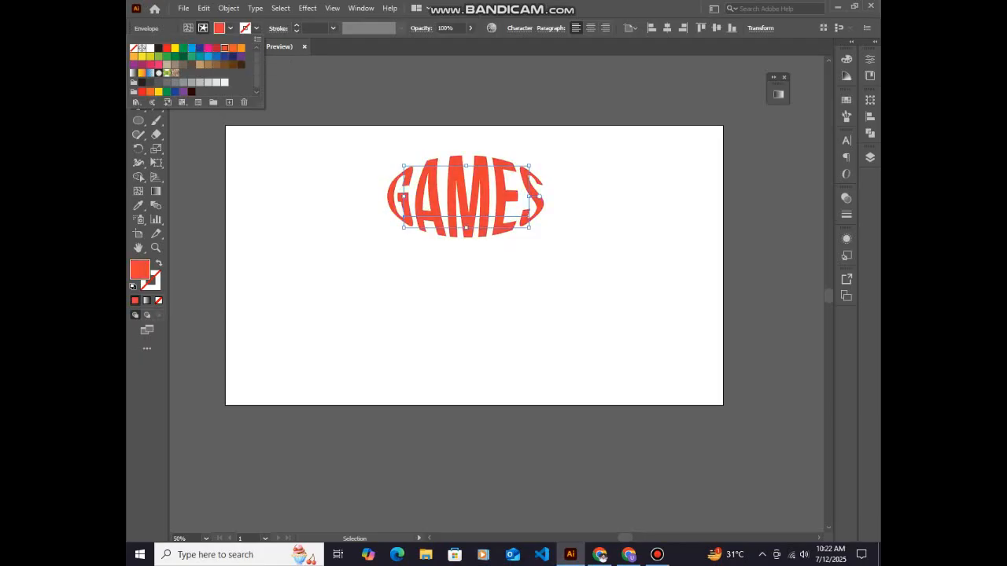
pyautogui.click(241, 47)
pyautogui.click(242, 56)
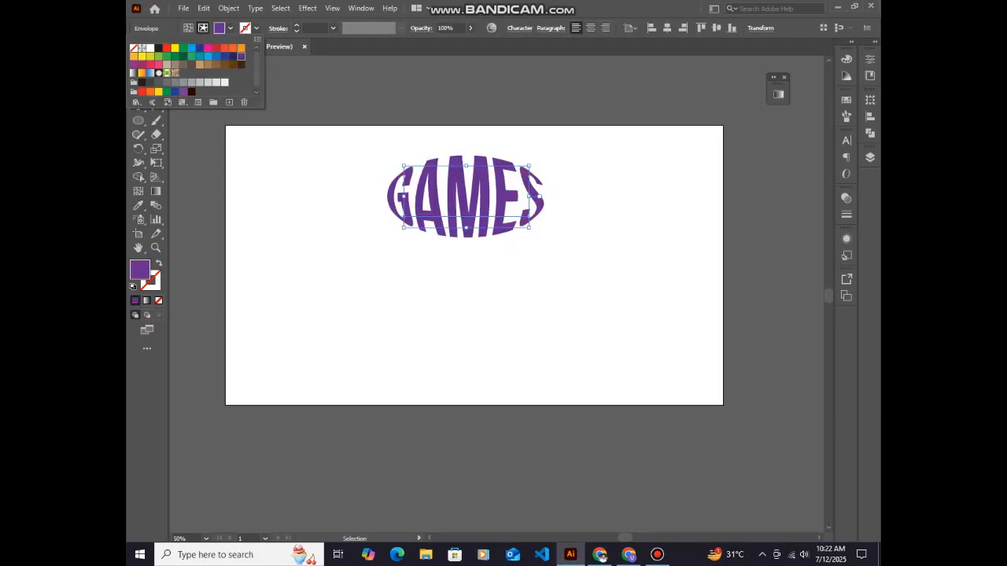
pyautogui.click(224, 65)
pyautogui.click(232, 65)
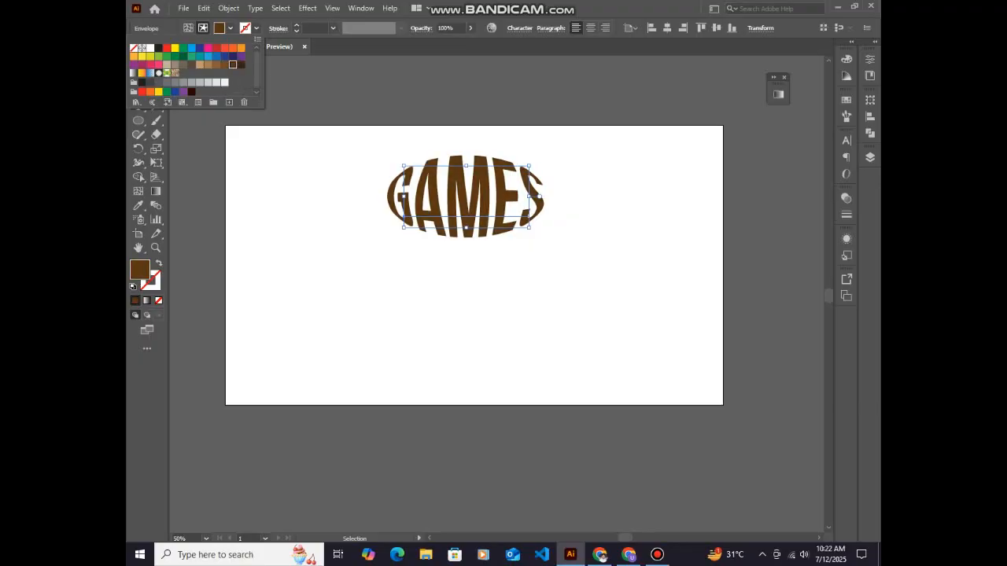
pyautogui.press('Escape')
# Move the brown GAMES lettering up to the artboard's edge and place a duplicate directly beneath it
pyautogui.click(577, 218)
pyautogui.moveTo(479, 199); pyautogui.dragTo(473, 174)
pyautogui.click(578, 260)
pyautogui.click(475, 248)
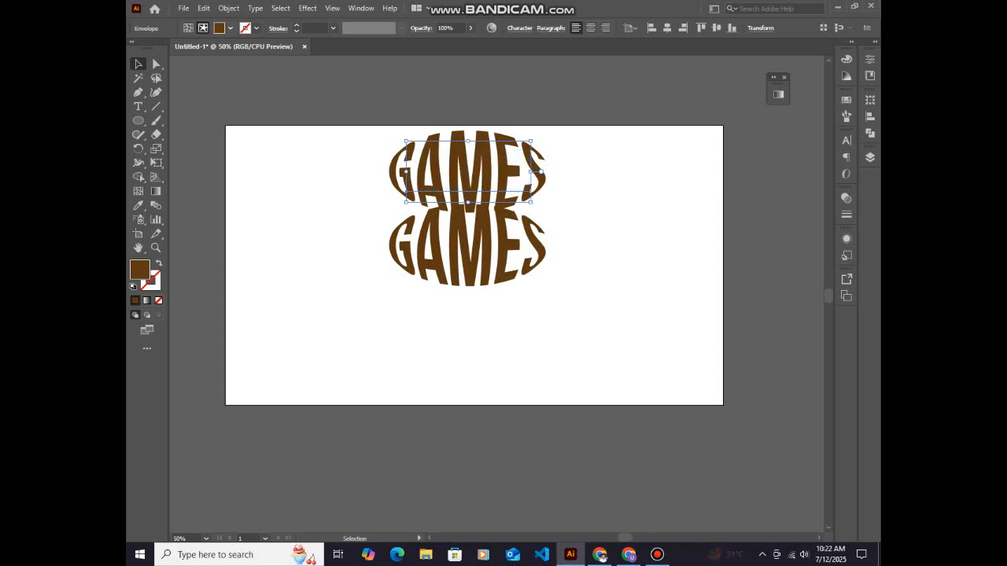
# Fill the upper GAMES lettering with the darkest brown swatch and the lower copy with light brown
pyautogui.click(229, 27)
pyautogui.click(241, 65)
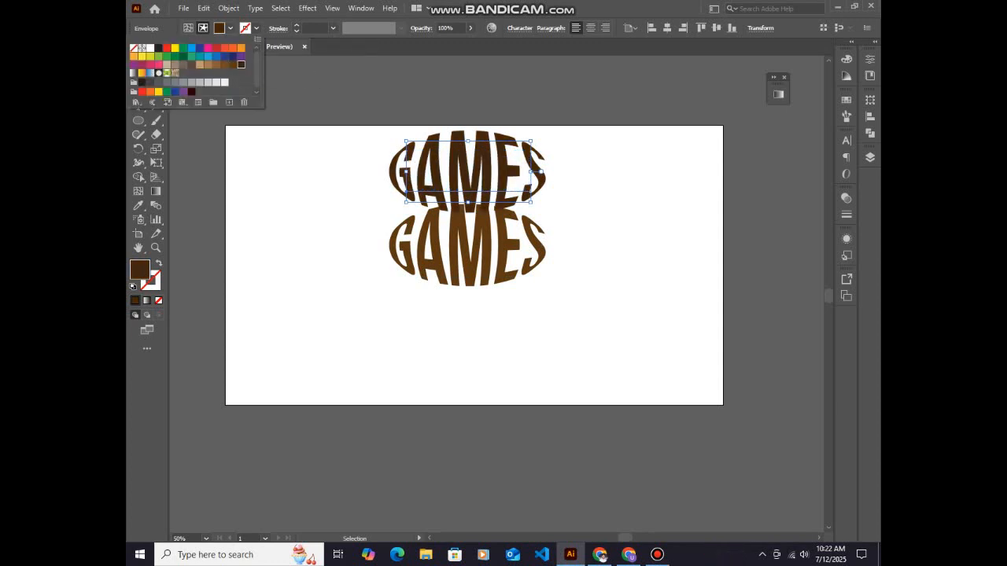
pyautogui.click(464, 244)
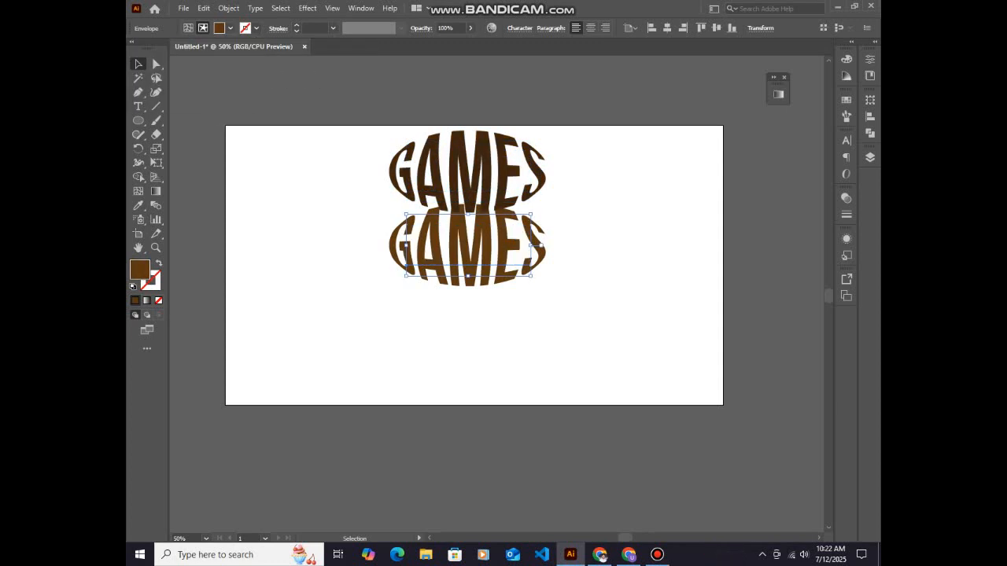
pyautogui.click(230, 28)
pyautogui.click(201, 65)
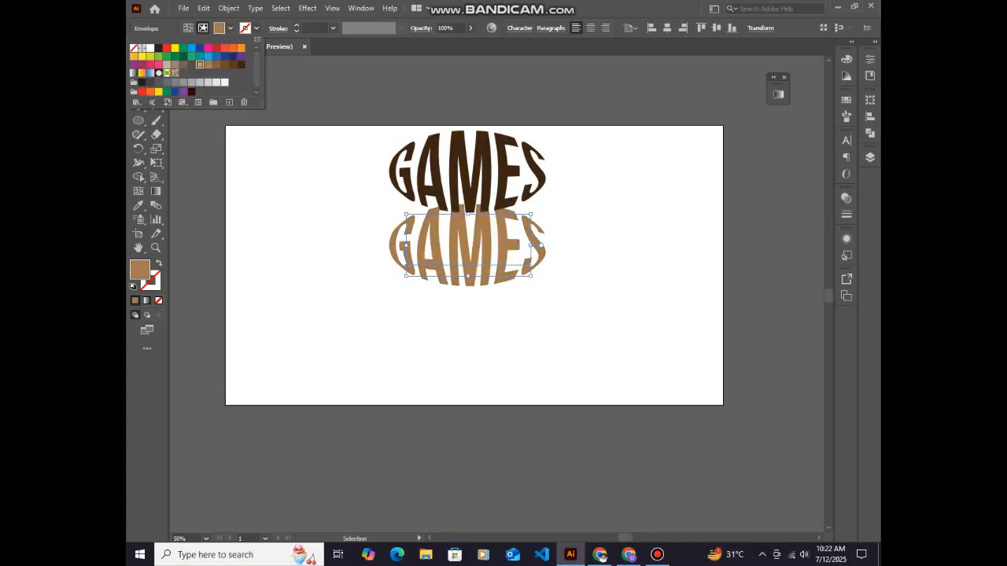
# Send the upper dark brown GAMES lettering to the back of the stacking order and deselect it
pyautogui.click(330, 188)
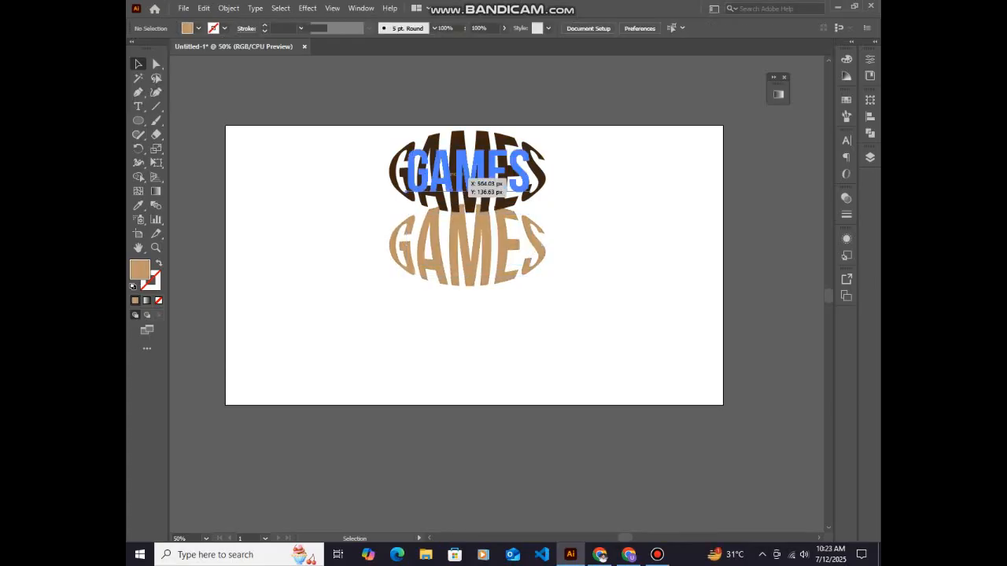
pyautogui.rightClick(444, 177)
pyautogui.moveTo(488, 322)
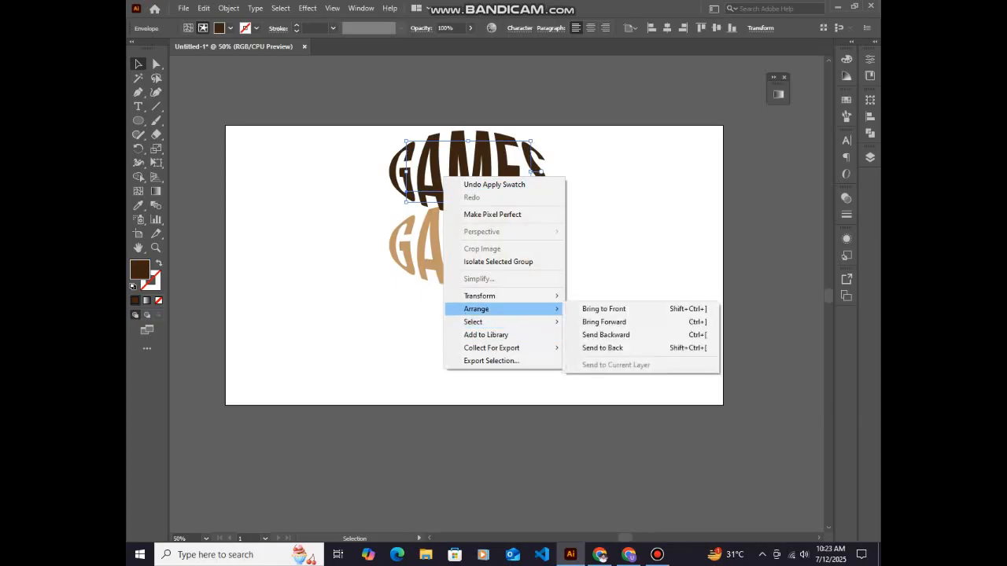
pyautogui.click(604, 348)
pyautogui.click(610, 338)
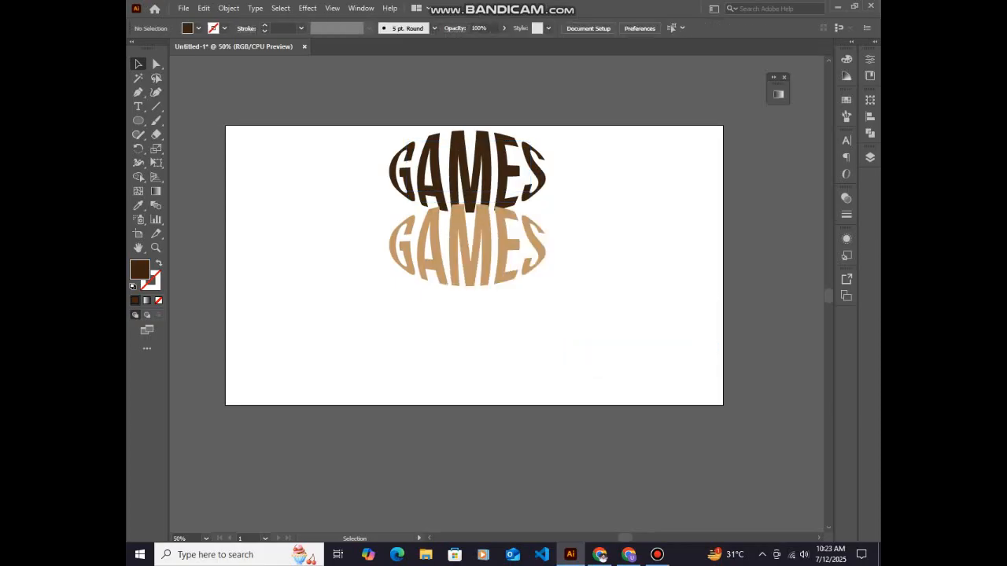
# Duplicate the light brown GAMES lettering across the artboard's right edge and shrink the dark brown lettering proportionally around its centre
pyautogui.moveTo(501, 244); pyautogui.dragTo(723, 240)
pyautogui.click(471, 169)
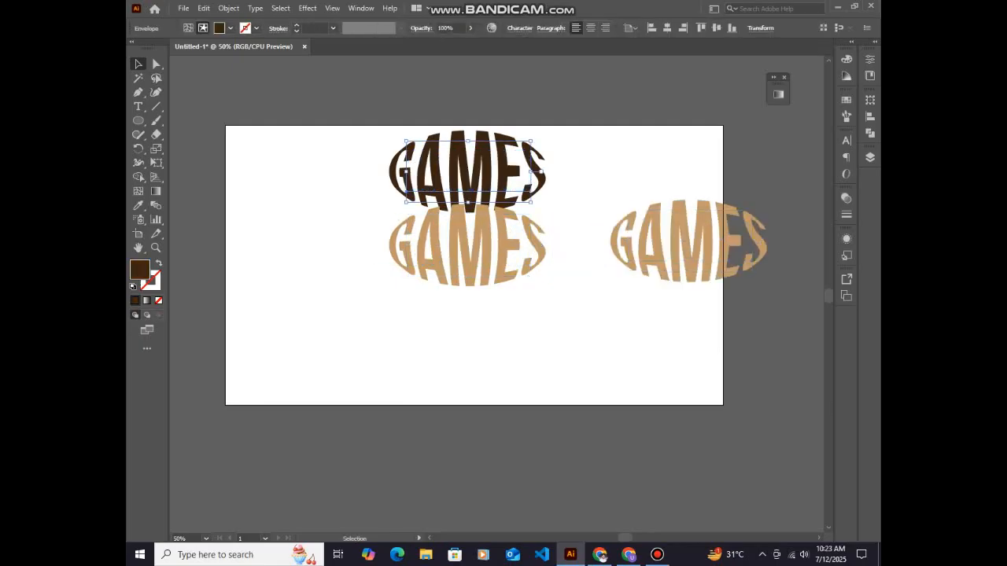
pyautogui.moveTo(531, 202); pyautogui.dragTo(498, 173)
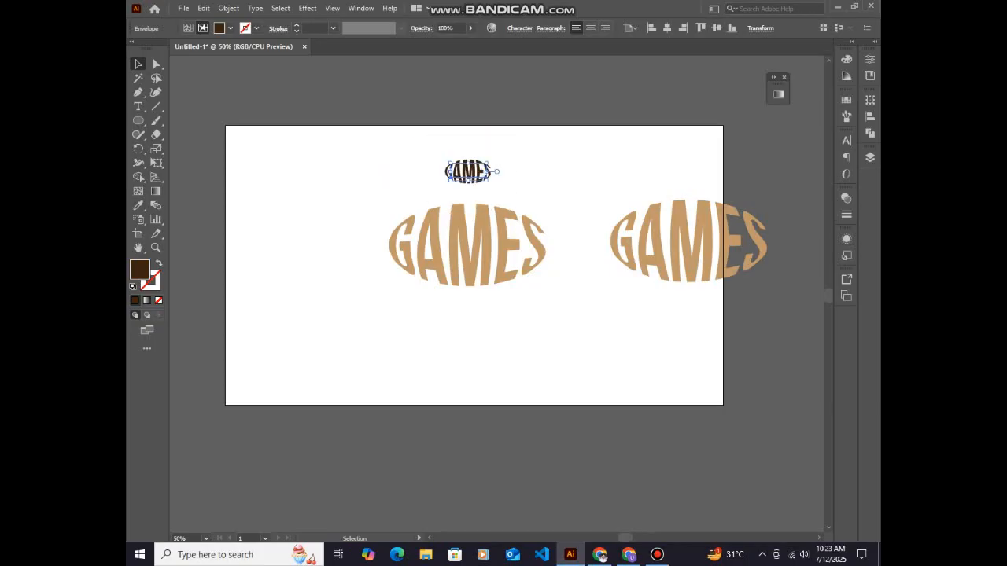
pyautogui.click(519, 171)
# Align the small dark lettering and the light brown lettering beneath it on their vertical centres and move the pair lower on the artboard
pyautogui.moveTo(433, 143); pyautogui.dragTo(502, 207)
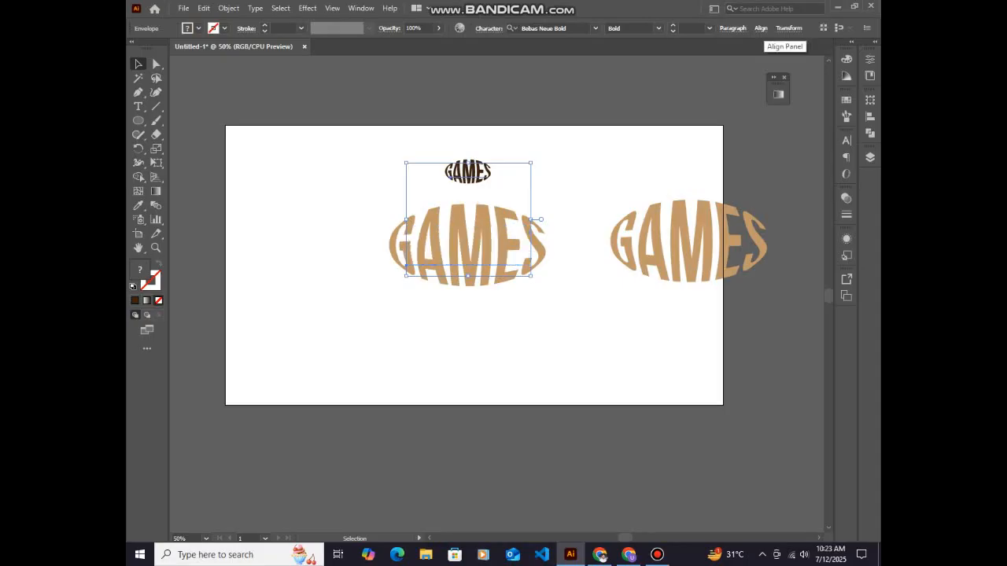
pyautogui.click(761, 28)
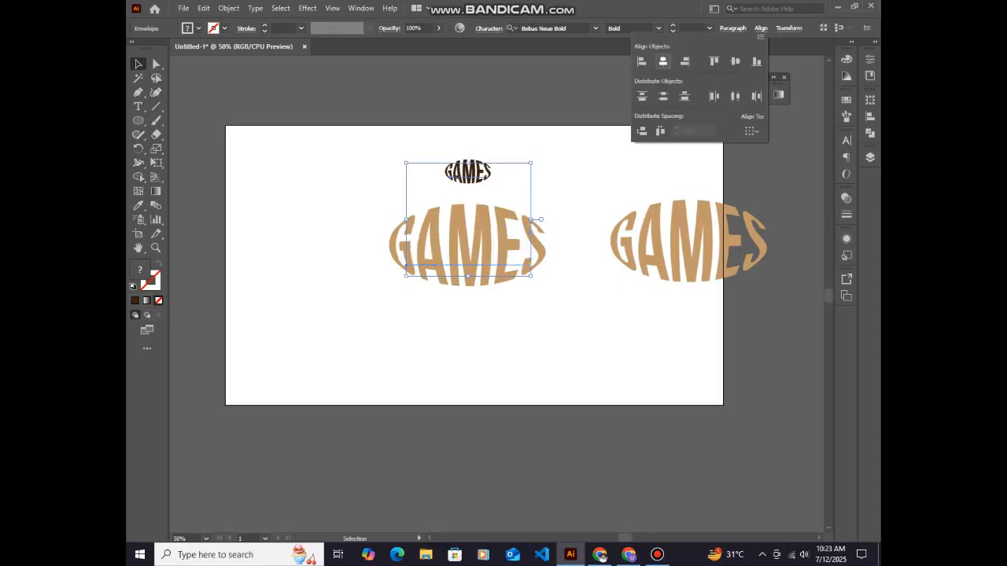
pyautogui.click(735, 60)
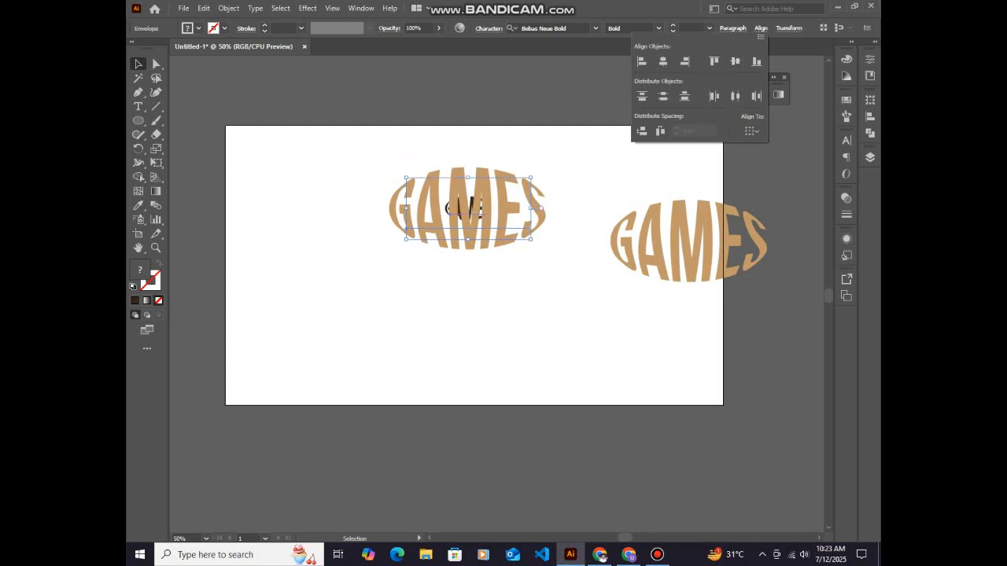
pyautogui.moveTo(470, 208); pyautogui.dragTo(461, 253)
pyautogui.click(448, 175)
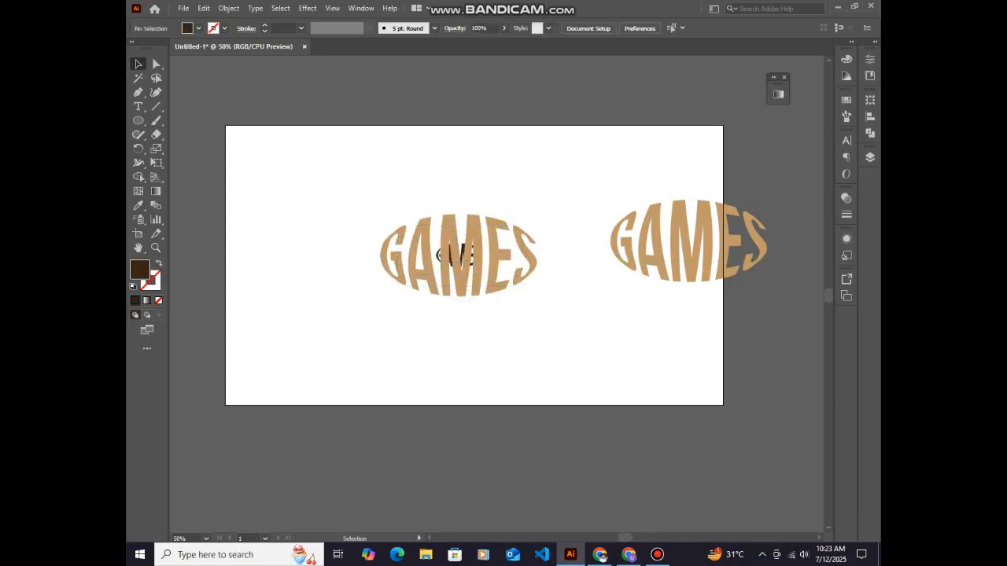
# Create a blend between the small dark brown GAMES lettering and the large light brown one
pyautogui.moveTo(443, 168); pyautogui.dragTo(461, 256)
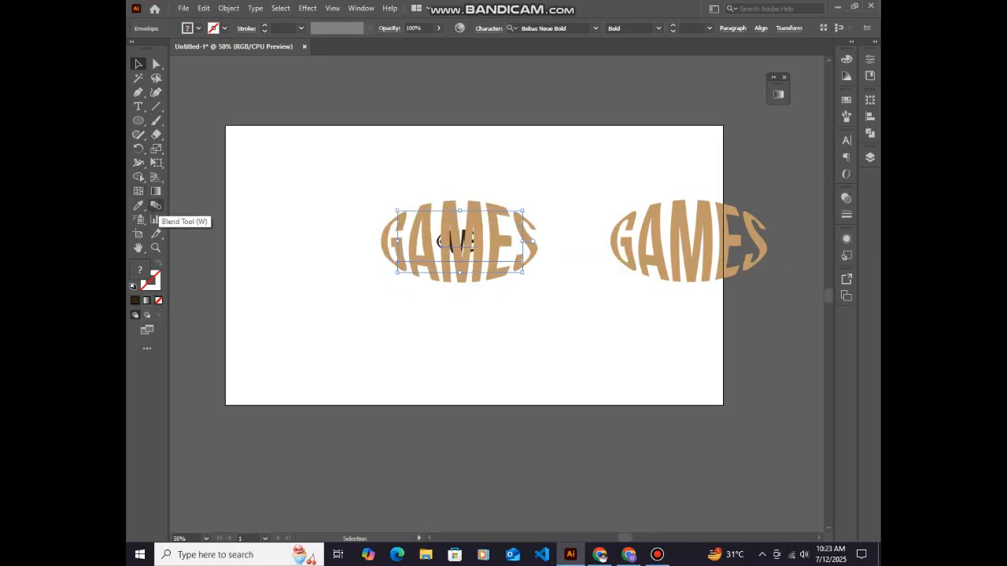
pyautogui.click(156, 205)
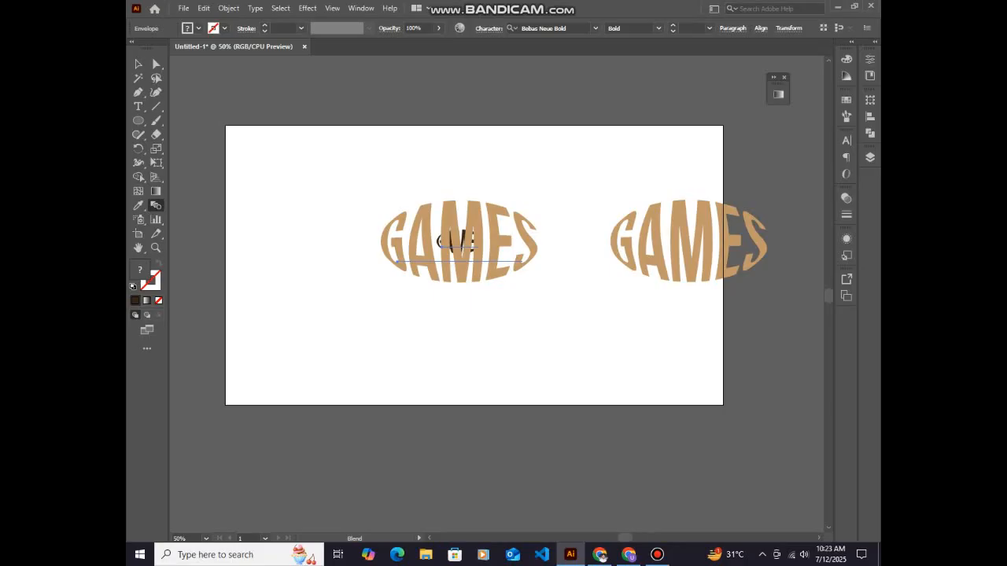
pyautogui.click(439, 239)
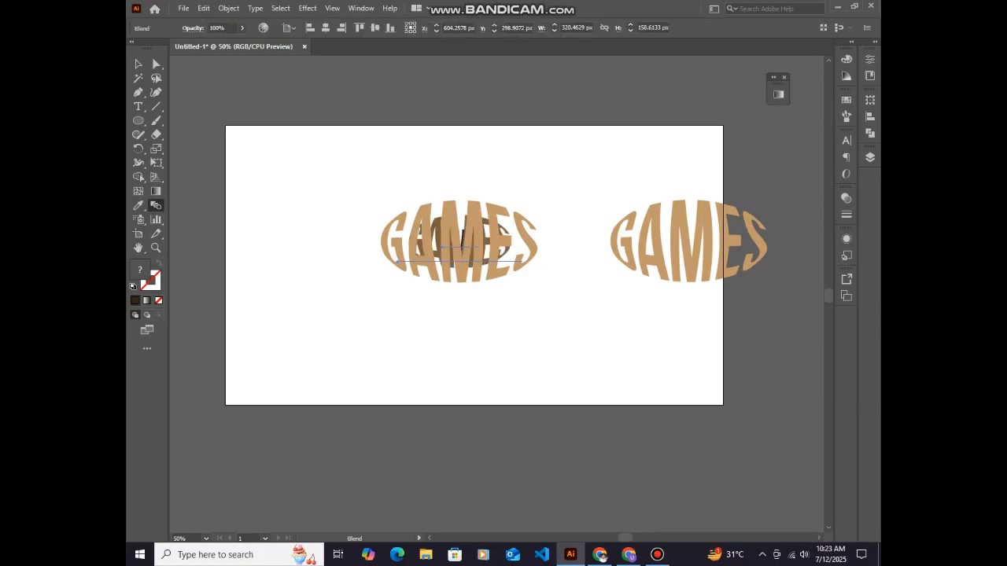
# Set the blend's spacing to Specified Steps with 80 steps and apply it
pyautogui.doubleClick(155, 206)
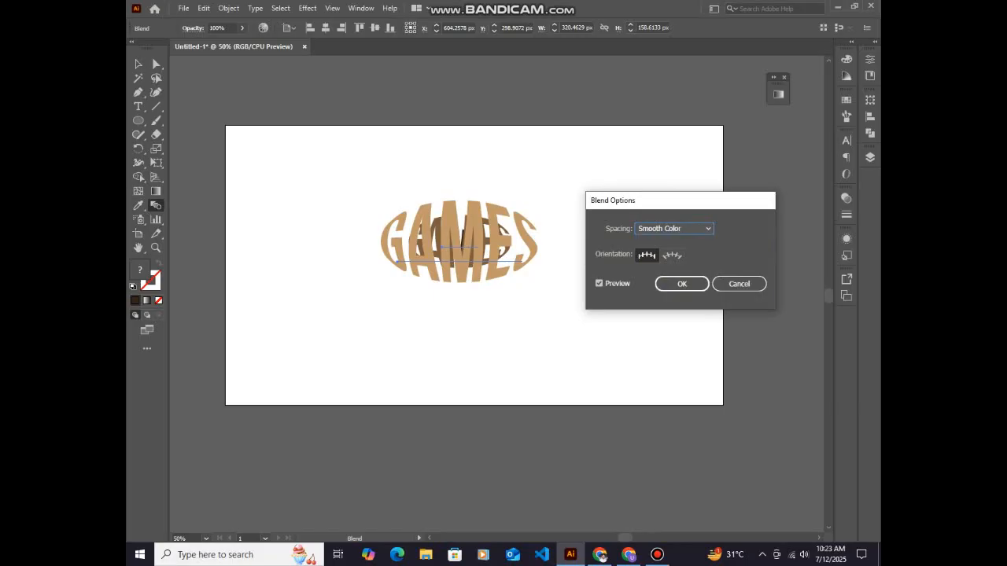
pyautogui.click(675, 229)
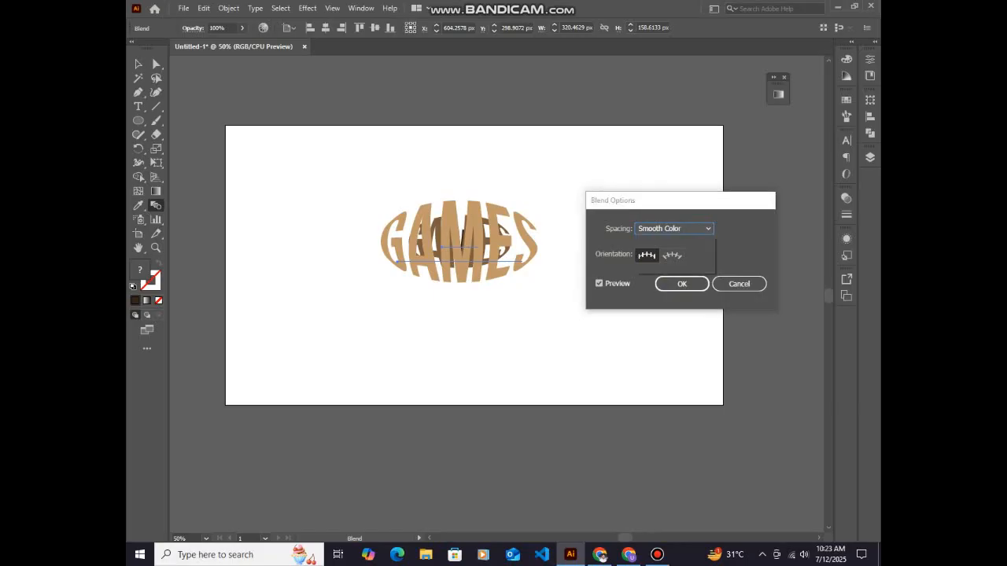
pyautogui.click(669, 254)
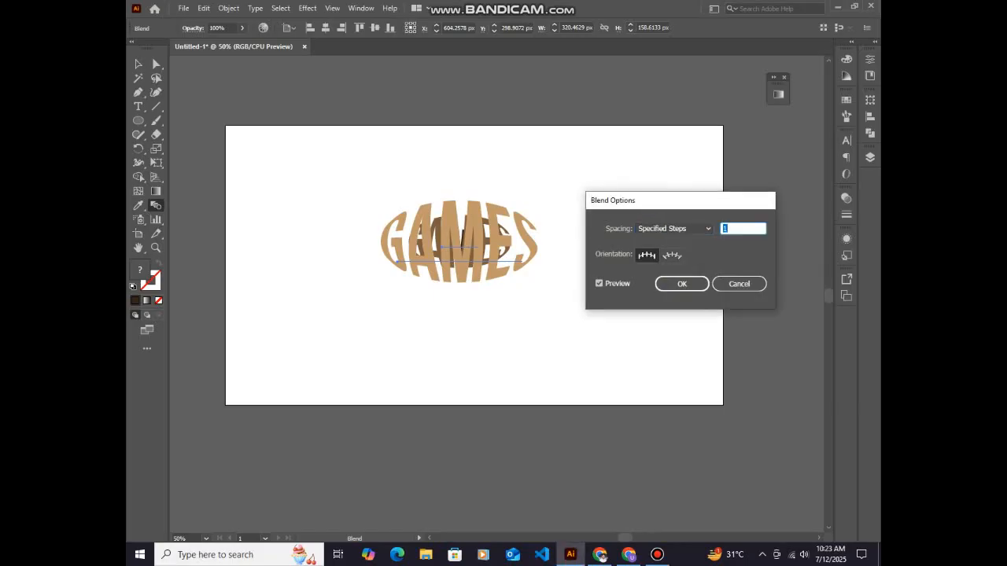
pyautogui.press('Up')
pyautogui.press('Up')
pyautogui.press('Up')
pyautogui.press('Up')
pyautogui.press('Up')
pyautogui.press('Up')
pyautogui.press('Up')
pyautogui.press('Up')
pyautogui.press('Up')
pyautogui.press('Up')
pyautogui.press('Up')
pyautogui.press('Up')
pyautogui.press('Up')
pyautogui.press('Up')
pyautogui.press('Up')
pyautogui.press('Up')
pyautogui.press('Up')
pyautogui.press('Up')
pyautogui.press('Up')
pyautogui.press('Up')
pyautogui.press('Up')
pyautogui.press('Up')
pyautogui.press('Up')
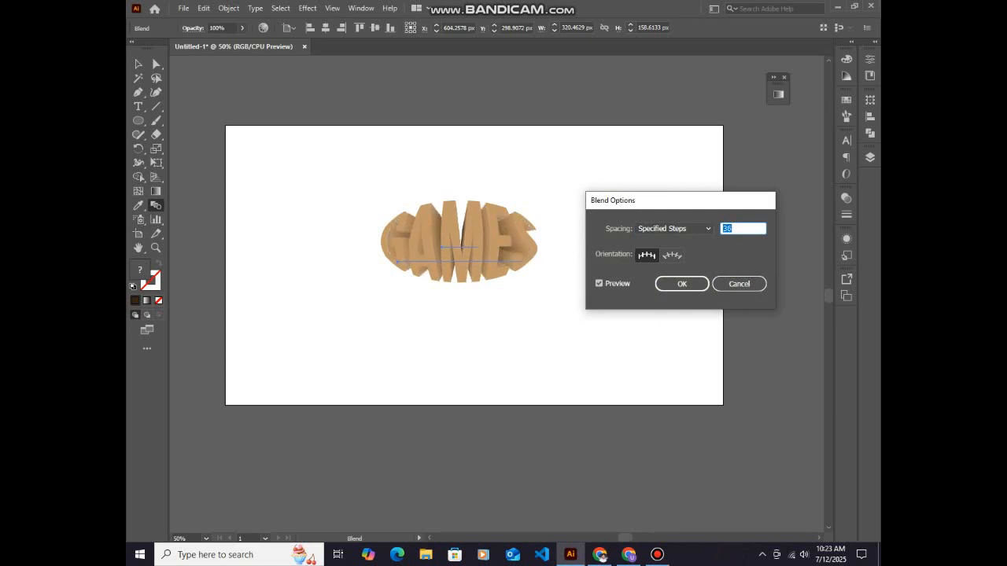
pyautogui.press('Up')
pyautogui.press('Up')
pyautogui.press('Up')
pyautogui.press('Up')
pyautogui.press('Up')
pyautogui.press('Up')
pyautogui.press('Up')
pyautogui.press('Up')
pyautogui.press('Up')
pyautogui.press('Up')
pyautogui.press('Up')
pyautogui.press('Up')
pyautogui.press('Up')
pyautogui.press('Up')
pyautogui.press('Up')
pyautogui.press('Up')
pyautogui.press('Up')
pyautogui.press('Up')
pyautogui.press('Up')
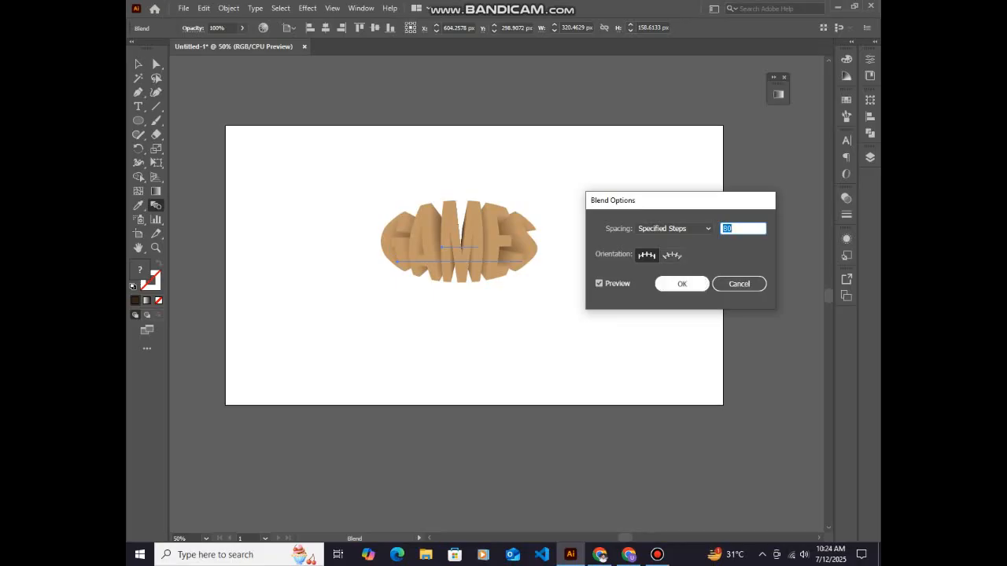
pyautogui.press('Return')
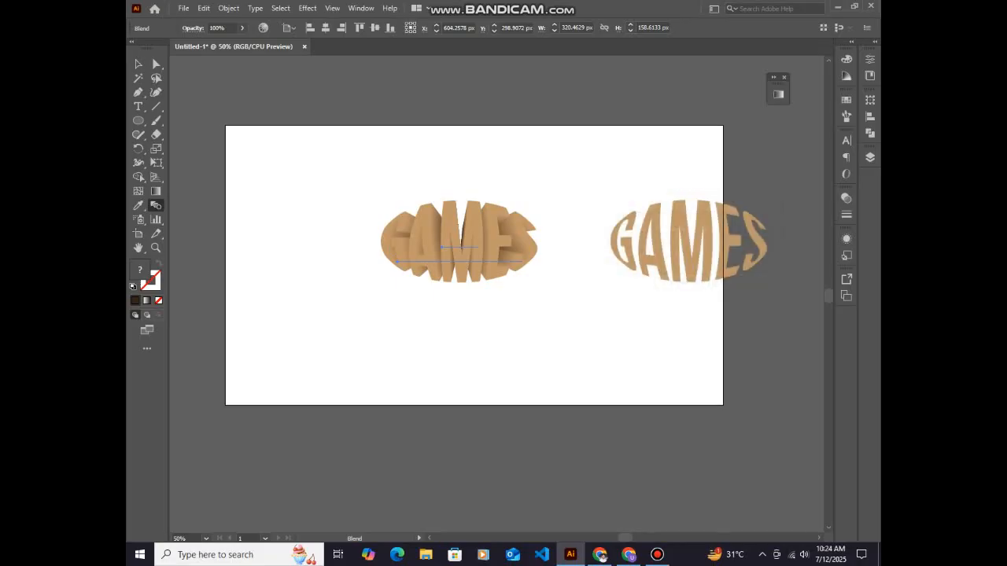
# Move the blended GAMES lettering slightly up and deselect it
pyautogui.click(138, 64)
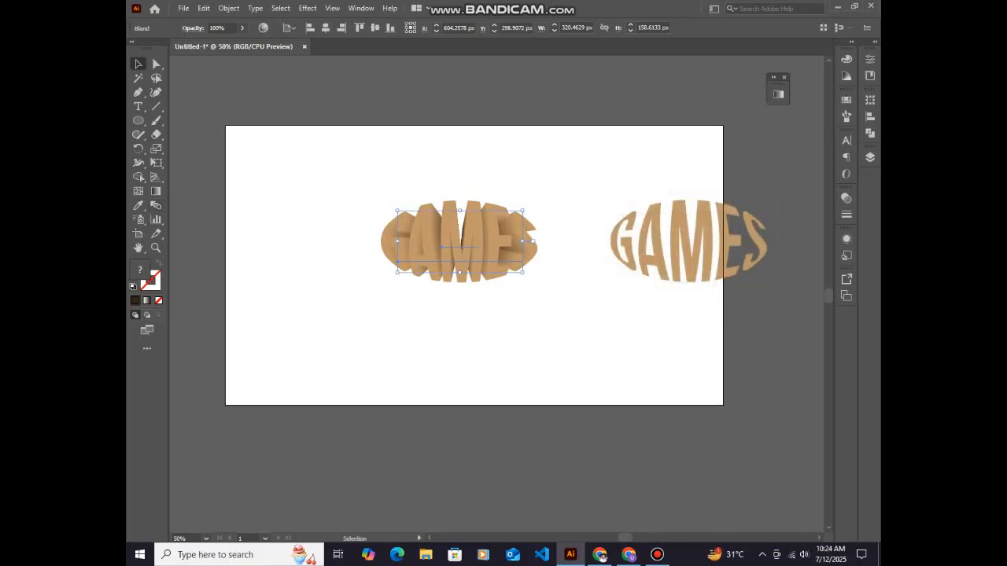
pyautogui.moveTo(470, 247); pyautogui.dragTo(480, 227)
pyautogui.click(574, 268)
# Fill the spare GAMES copy with the darkest brown swatch and place it over the blended lettering
pyautogui.click(691, 246)
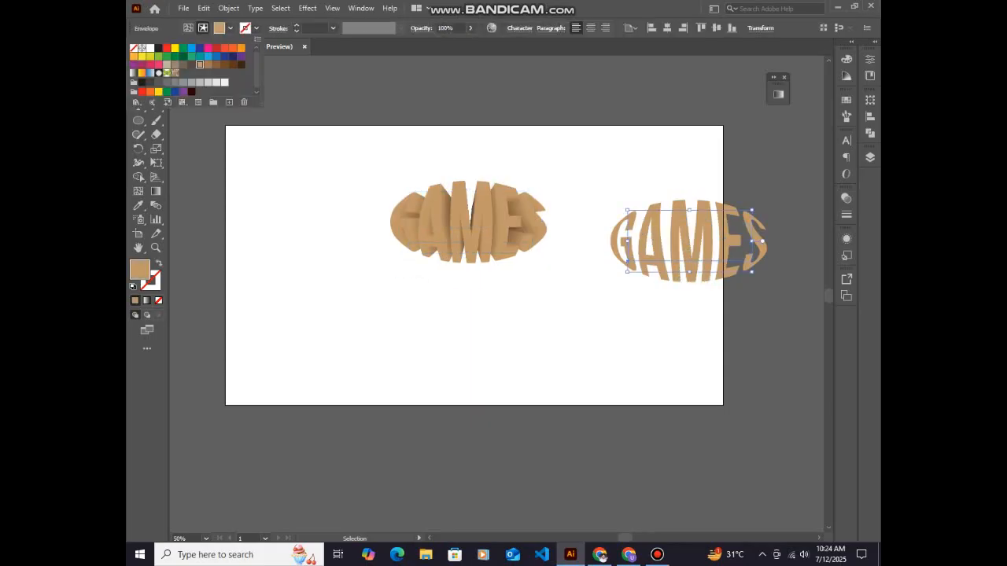
pyautogui.click(242, 64)
pyautogui.press('Escape')
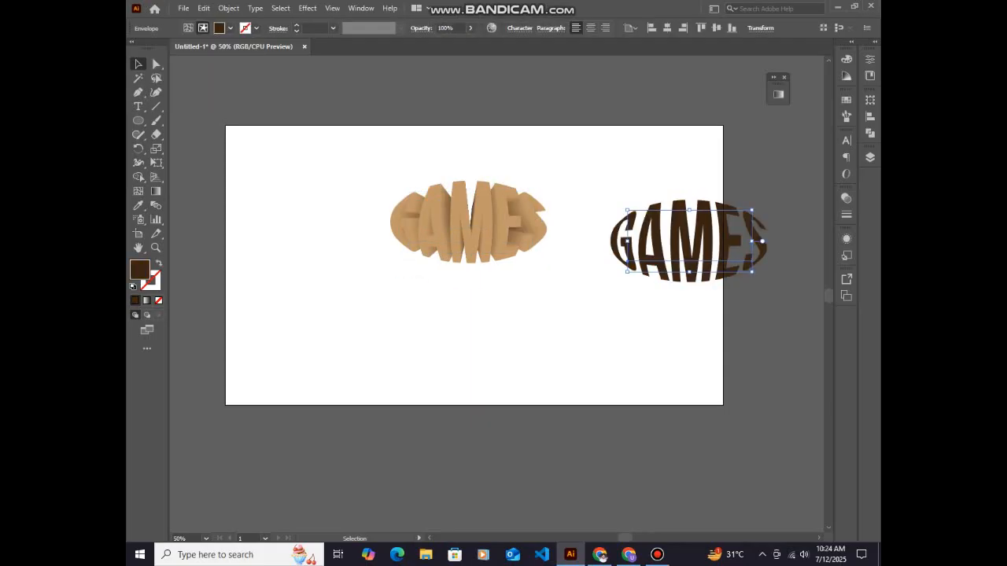
pyautogui.moveTo(692, 252); pyautogui.dragTo(460, 235)
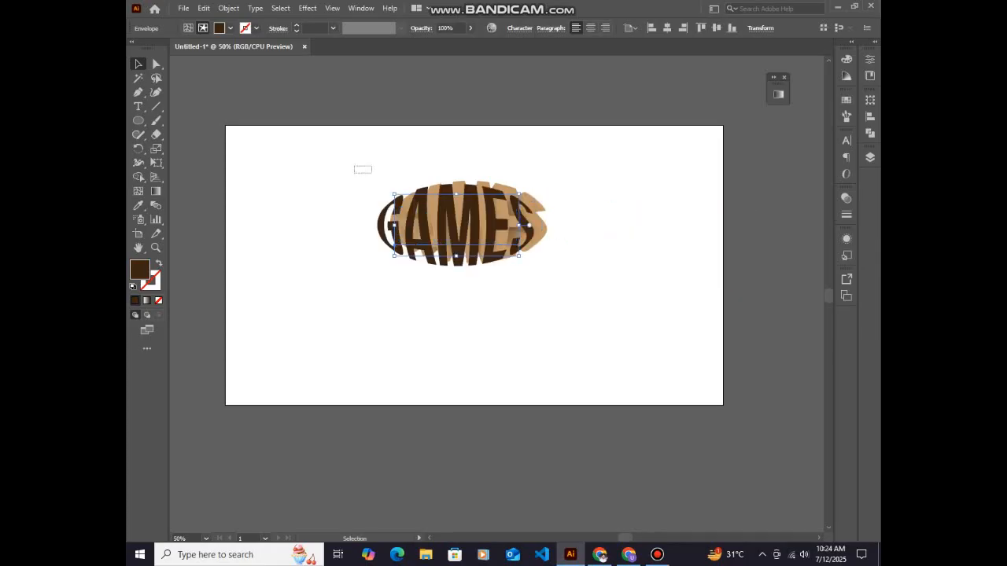
# Select the dark lettering together with the blend and align both on their horizontal and vertical centres
pyautogui.moveTo(371, 172); pyautogui.dragTo(545, 272)
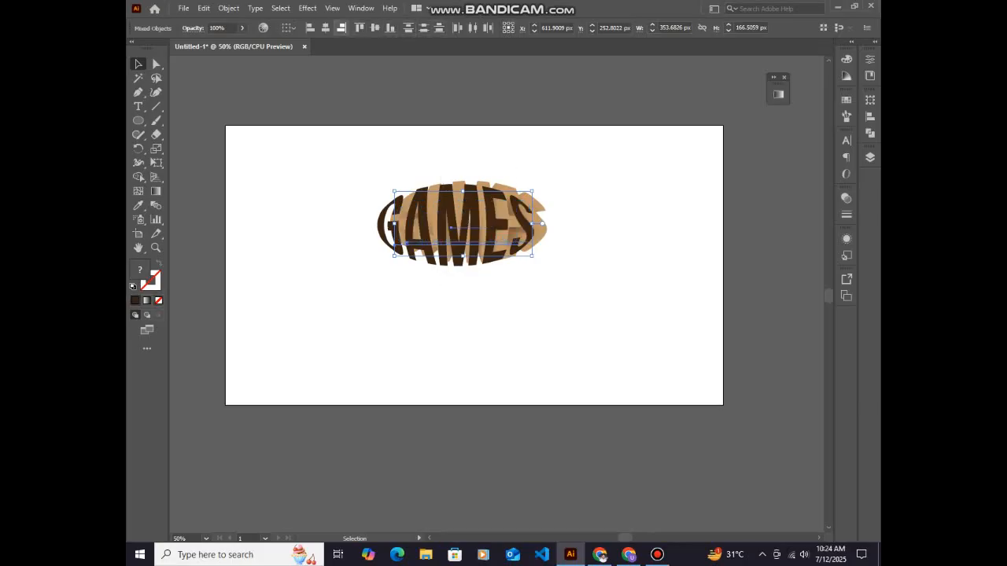
pyautogui.click(326, 28)
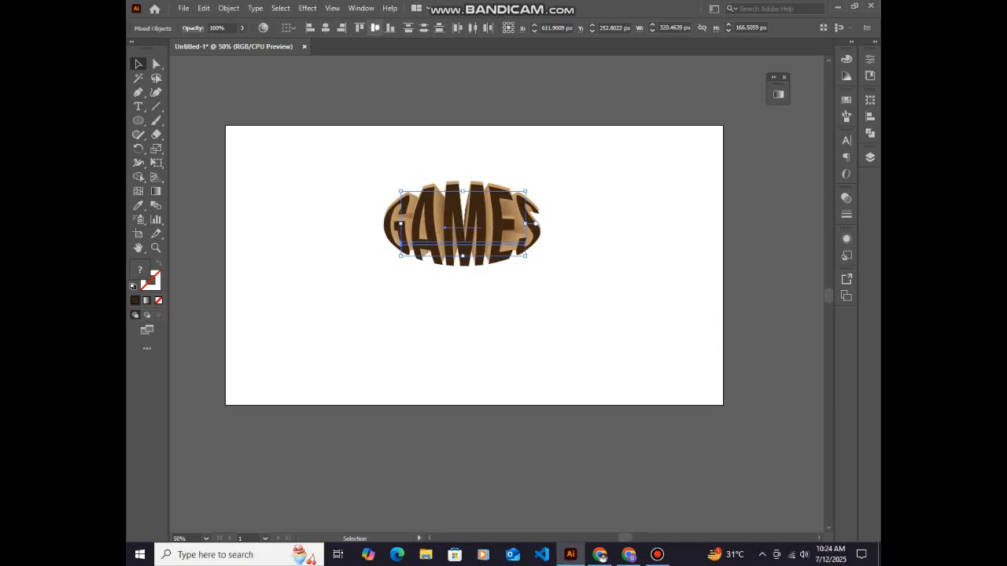
pyautogui.click(376, 28)
# Separate the two objects, placing the dark lettering below the blend and moving the blend slightly up
pyautogui.moveTo(524, 224); pyautogui.dragTo(494, 302)
pyautogui.click(503, 383)
pyautogui.moveTo(482, 234); pyautogui.dragTo(482, 214)
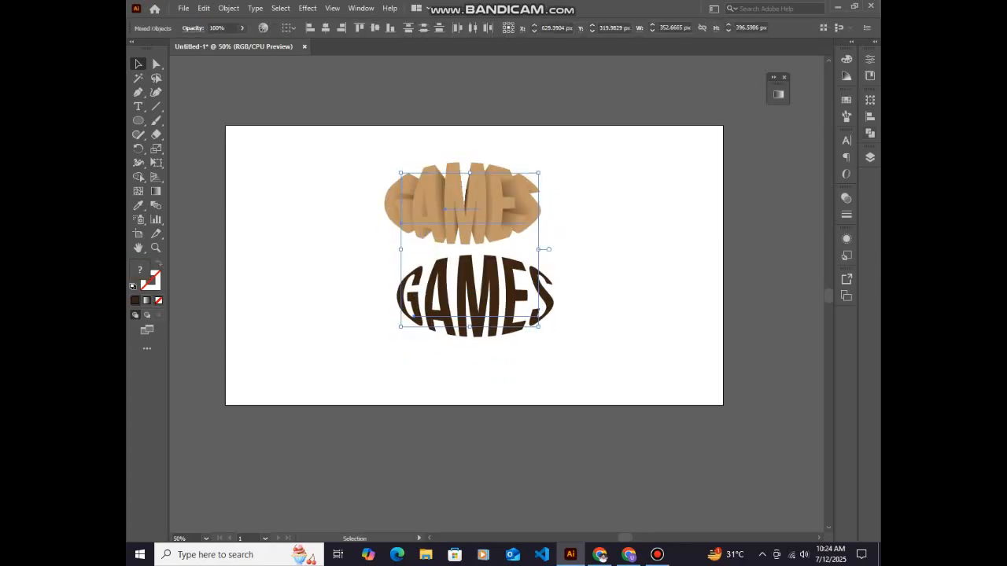
# Centre the dark lettering and the blend on each other horizontally and vertically, and return the detached Align panel to its dock
pyautogui.click(870, 117)
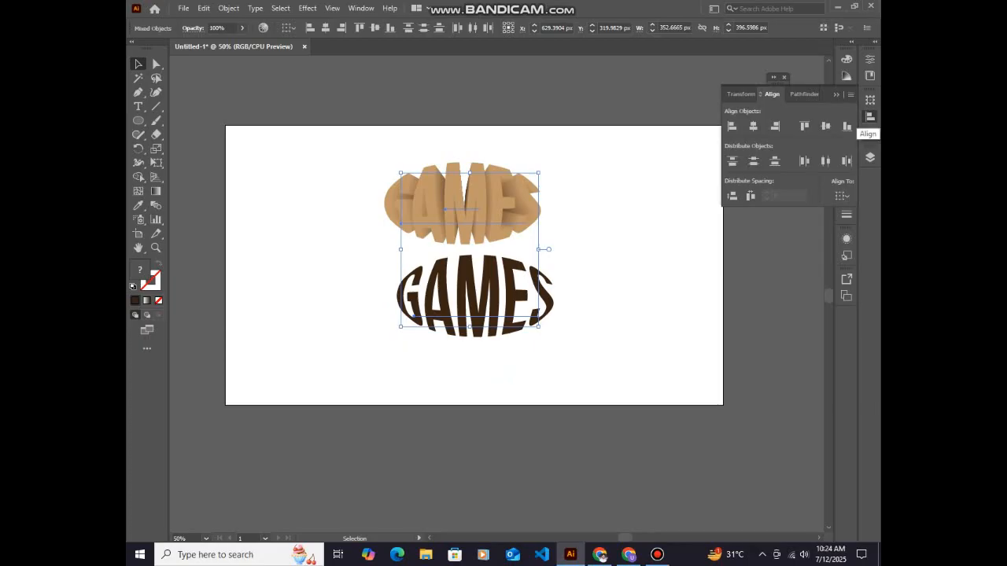
pyautogui.moveTo(772, 94); pyautogui.dragTo(615, 93)
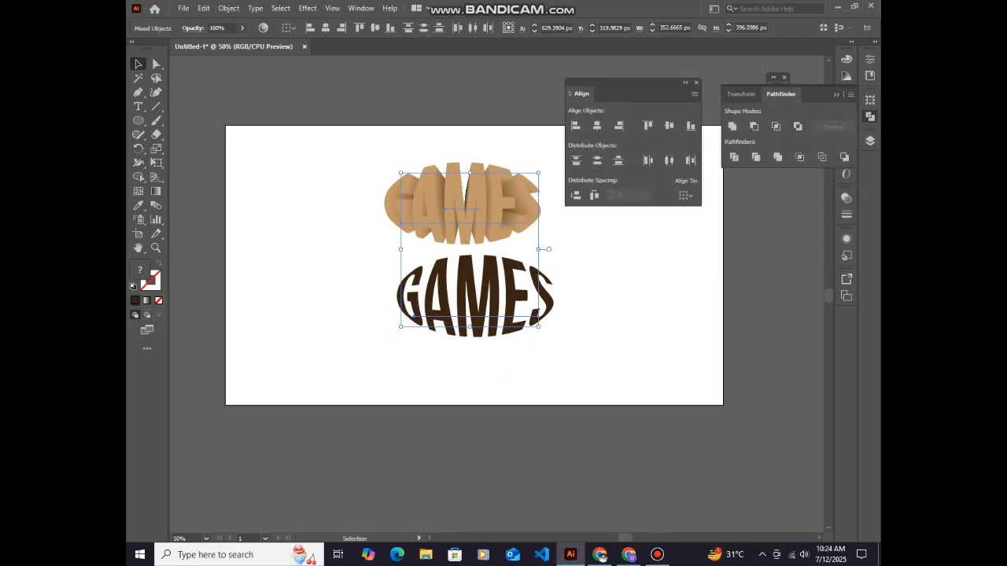
pyautogui.click(597, 125)
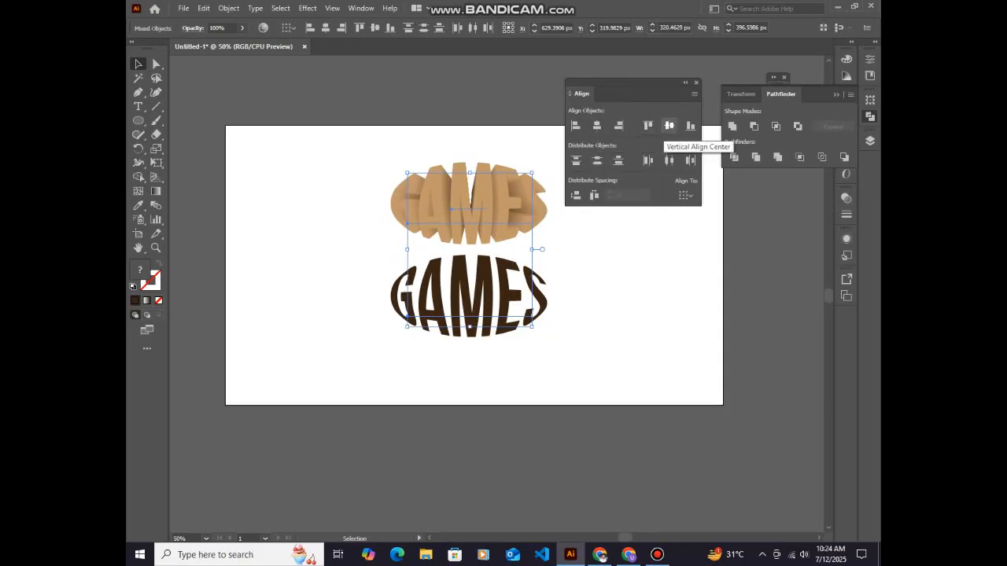
pyautogui.click(668, 125)
pyautogui.click(685, 82)
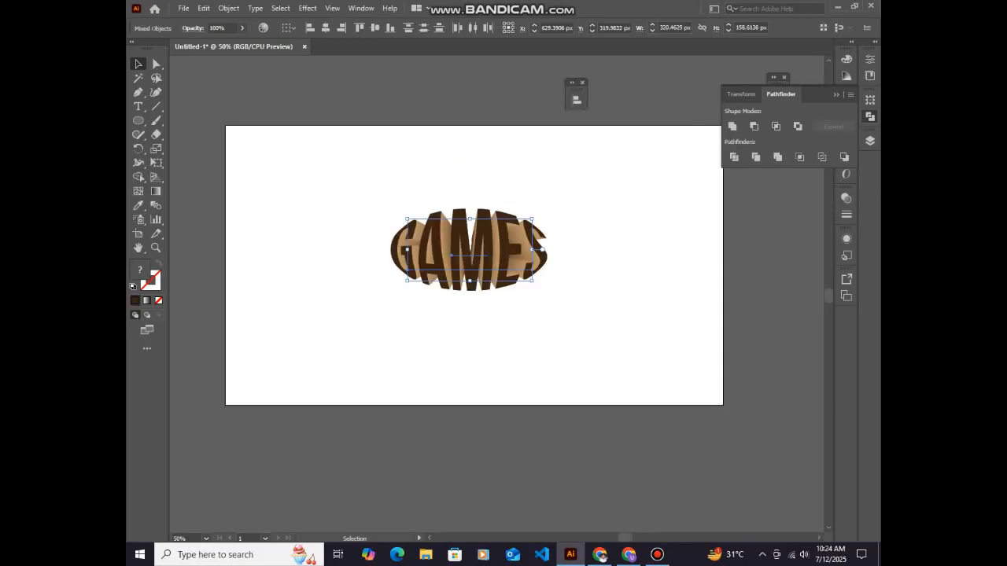
pyautogui.moveTo(577, 82); pyautogui.dragTo(771, 95)
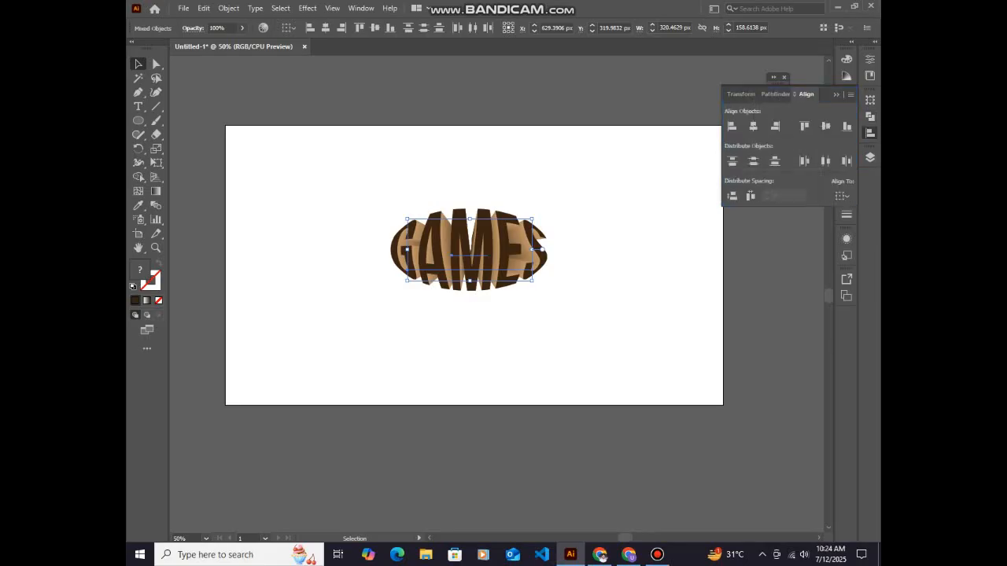
pyautogui.click(870, 133)
# Group the dark lettering with the blend, reposition the group and scale it proportionally to about 400 px wide
pyautogui.moveTo(474, 228)
pyautogui.mouseDown()
pyautogui.moveTo(472, 256)
pyautogui.moveTo(485, 201)
pyautogui.moveTo(488, 228)
pyautogui.mouseUp()
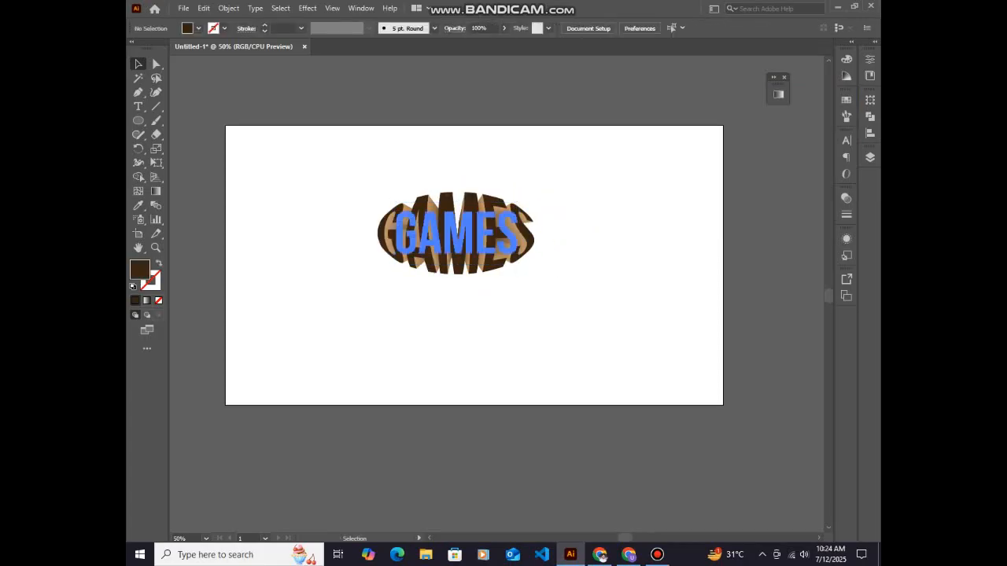
pyautogui.moveTo(520, 264); pyautogui.dragTo(563, 293)
pyautogui.moveTo(517, 225); pyautogui.dragTo(505, 241)
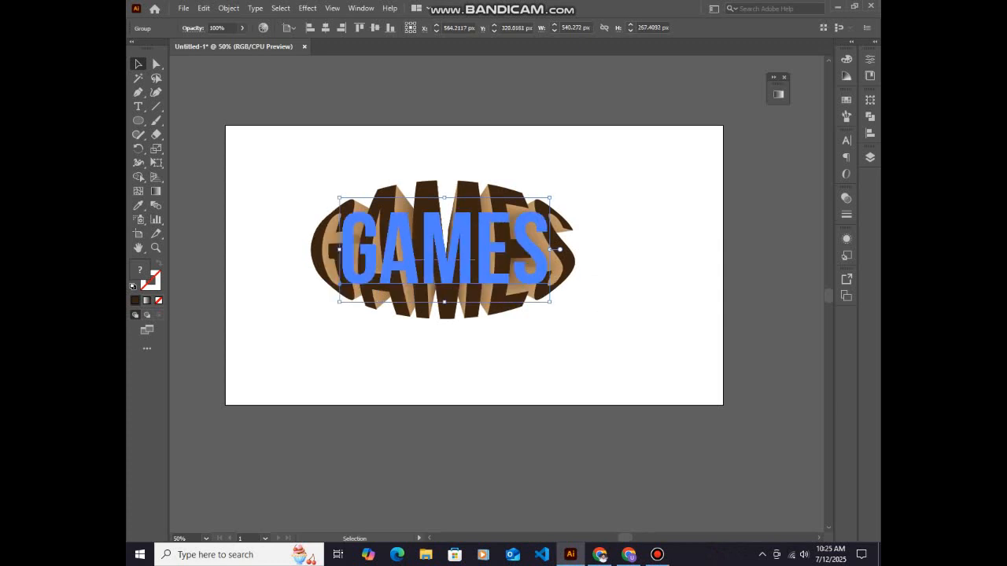
pyautogui.moveTo(549, 301); pyautogui.dragTo(523, 288)
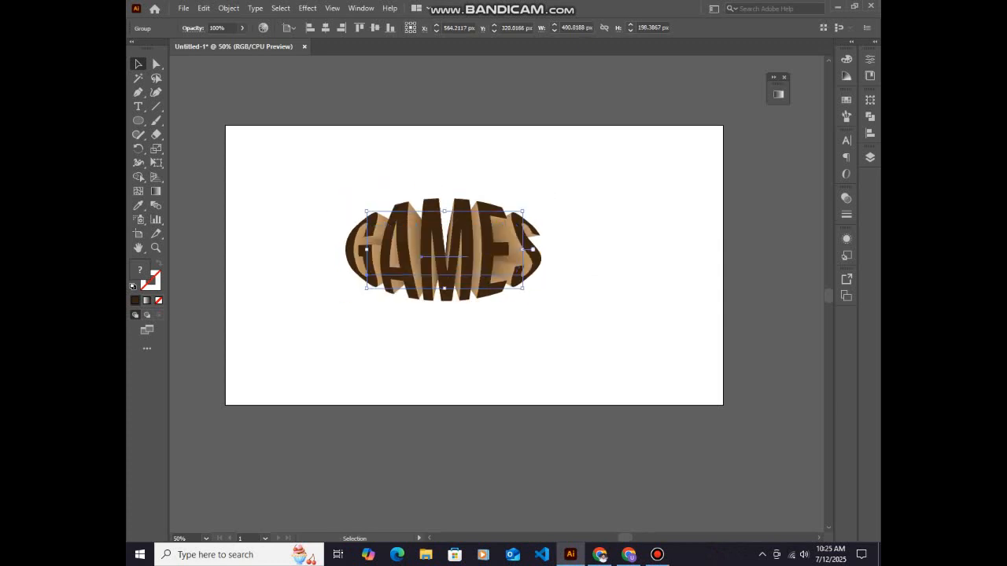
# Try moving only the group's dark front lettering up off the blend with Direct Selection, and undo the move
pyautogui.press('a')
pyautogui.moveTo(472, 247)
pyautogui.mouseDown()
pyautogui.moveTo(485, 250)
pyautogui.moveTo(472, 226)
pyautogui.mouseUp()
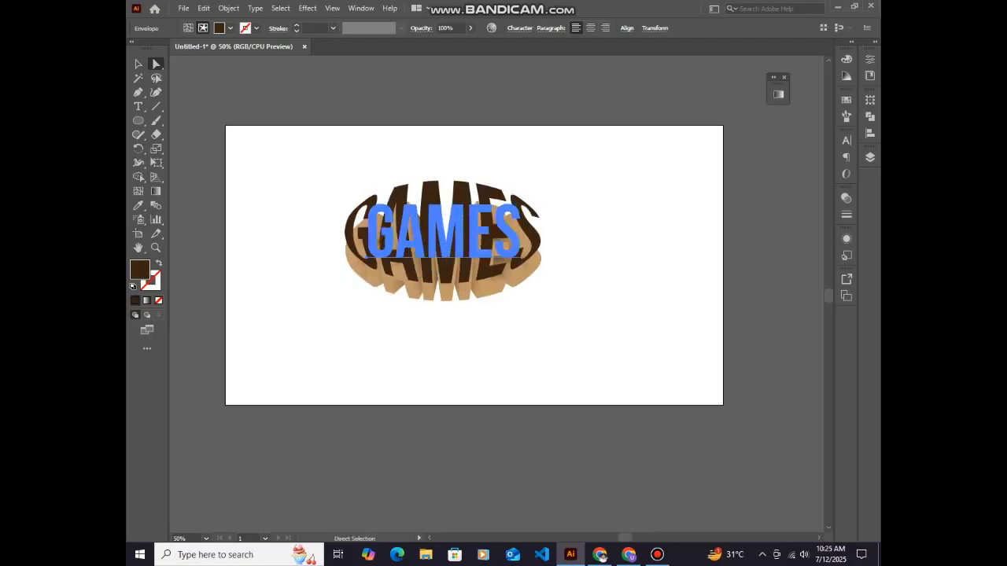
pyautogui.hotkey('ctrl', 'z')
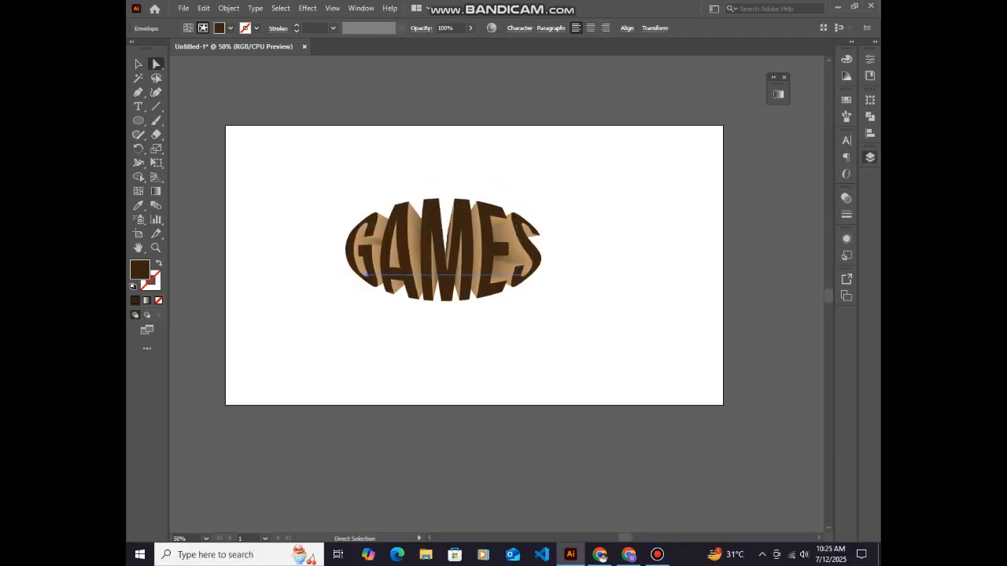
# Select only the blend's small rear lettering within the group and move it up behind the top of the M, then nudge the whole group slightly
pyautogui.click(869, 157)
pyautogui.click(766, 182)
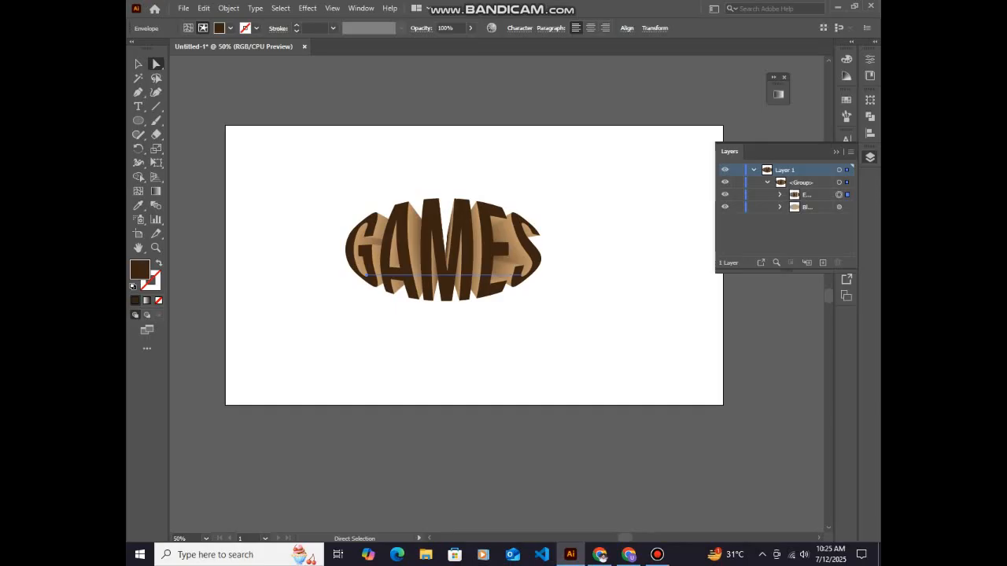
pyautogui.click(780, 207)
pyautogui.click(840, 219)
pyautogui.keyDown('shift'); pyautogui.click(840, 232); pyautogui.keyUp('shift')
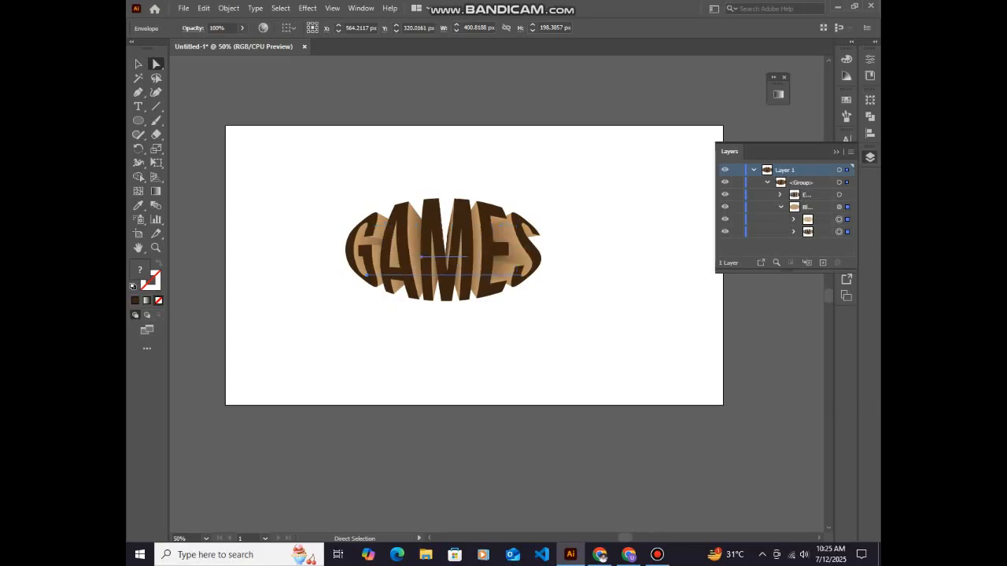
pyautogui.click(839, 232)
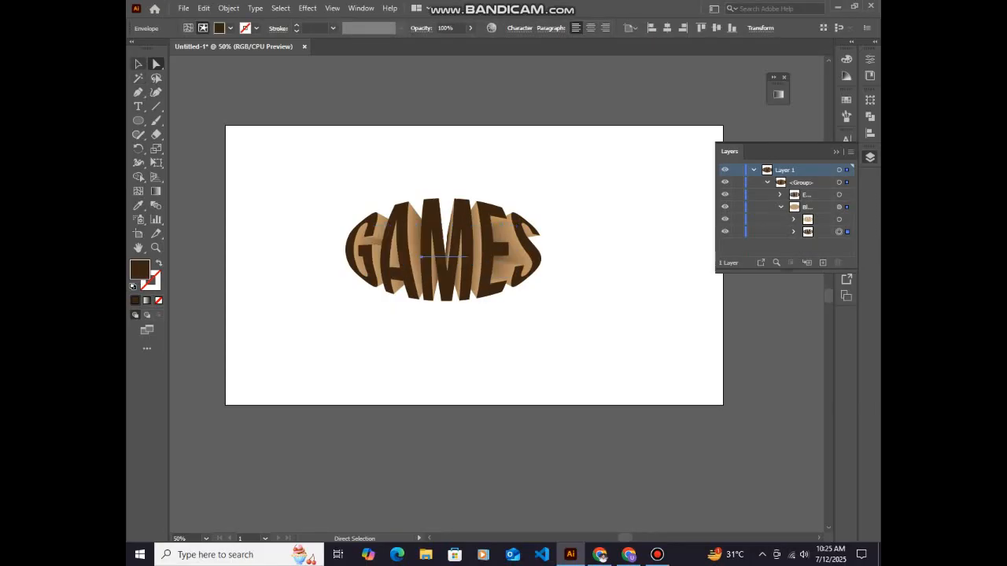
pyautogui.click(138, 64)
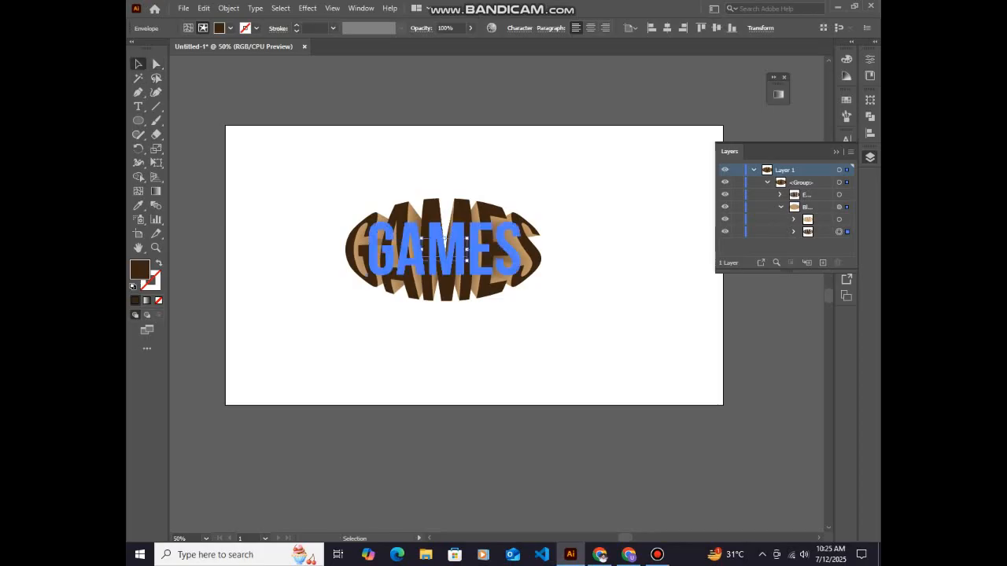
pyautogui.moveTo(445, 244); pyautogui.dragTo(526, 226)
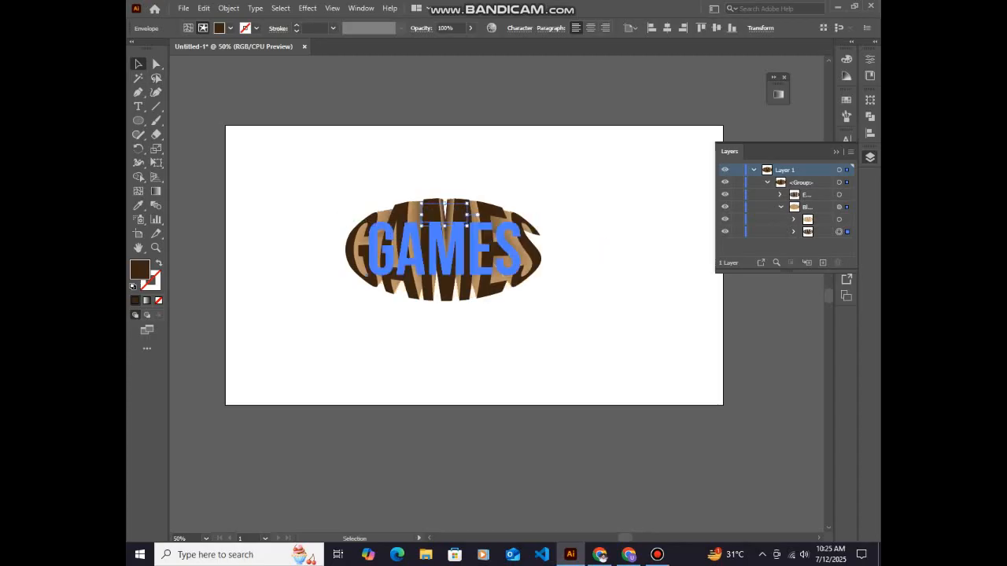
pyautogui.moveTo(471, 210)
pyautogui.mouseDown()
pyautogui.moveTo(473, 293)
pyautogui.moveTo(469, 203)
pyautogui.mouseUp()
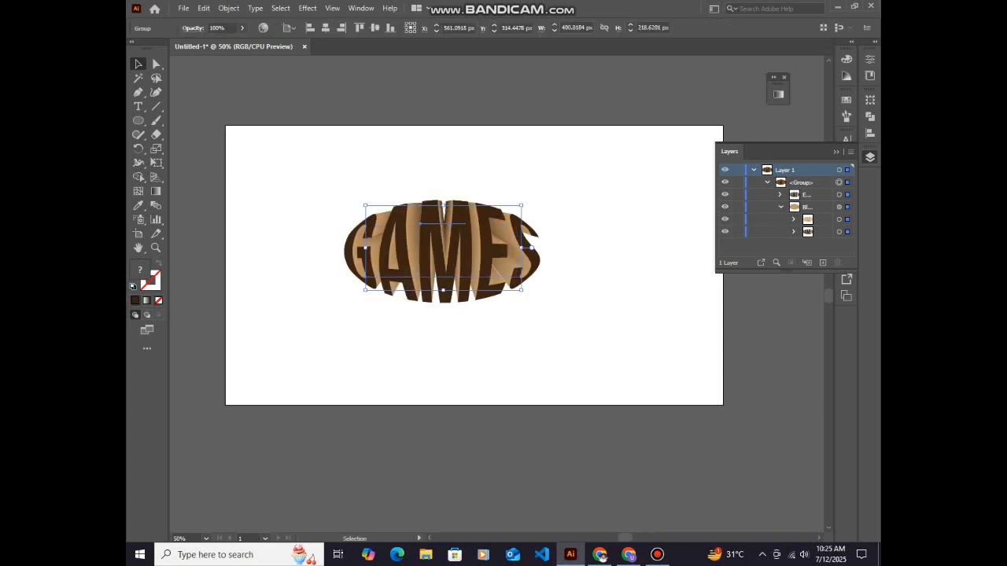
# Try moving the blend's small rear lettering down below the front lettering, and undo the move
pyautogui.click(839, 232)
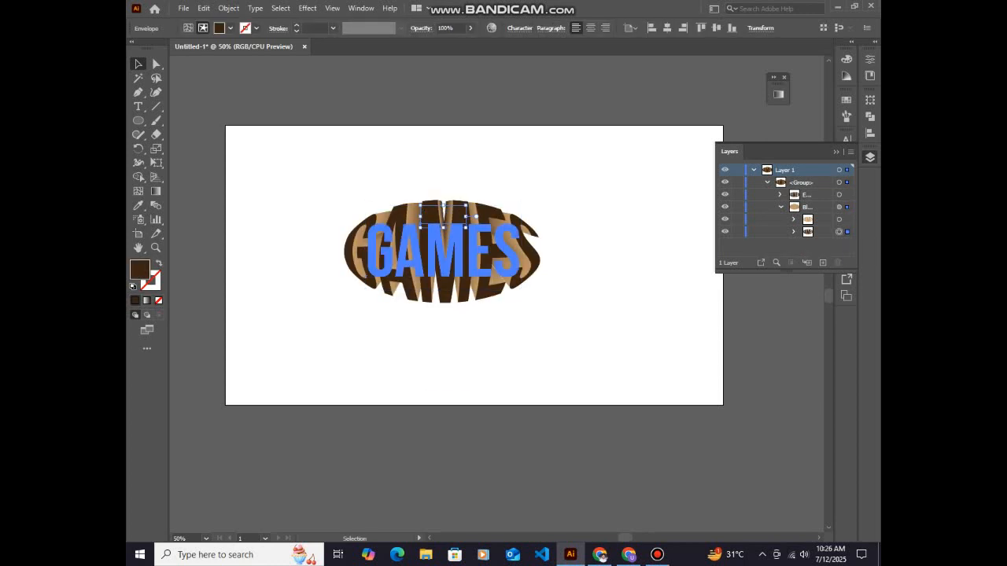
pyautogui.moveTo(465, 217); pyautogui.dragTo(462, 320)
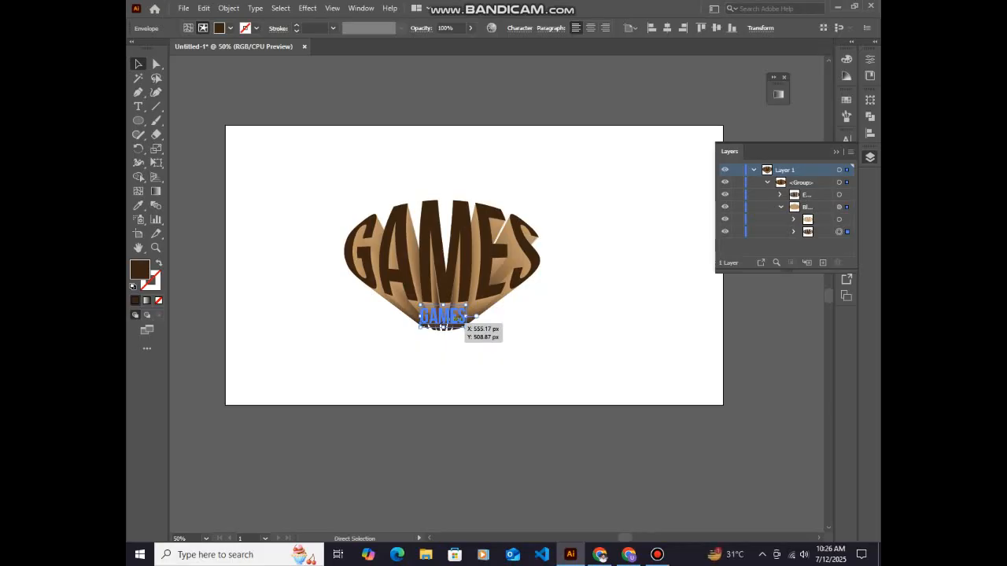
pyautogui.hotkey('ctrl', 'z')
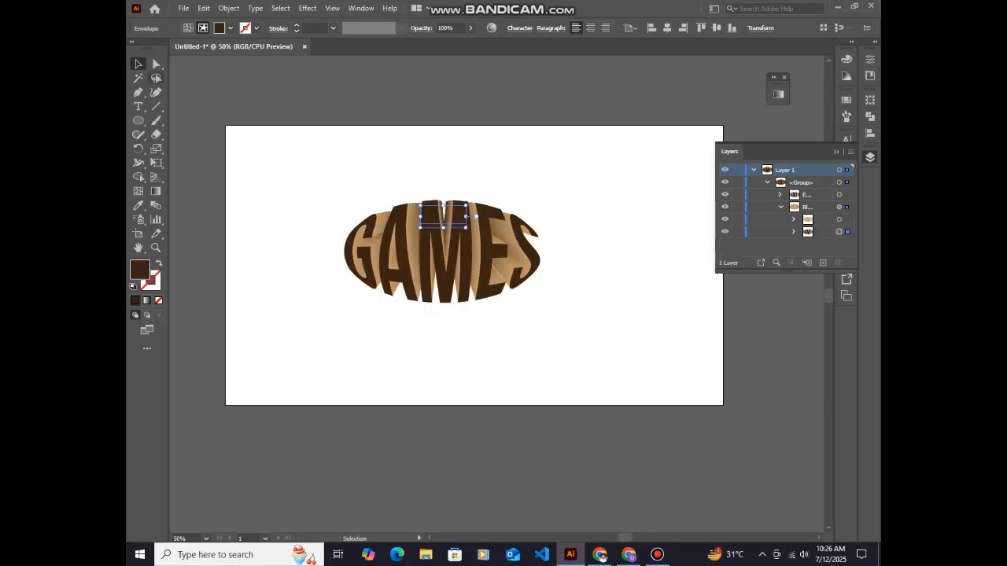
# Clear the selection and move the whole GAMES group up and to the left on the artboard
pyautogui.hotkey('ctrl', 'shift', 'a')
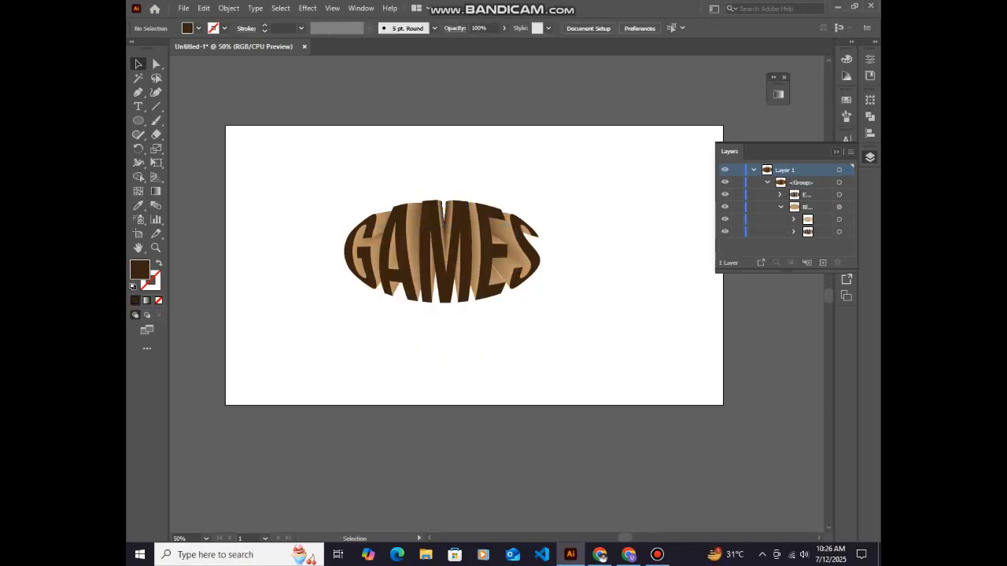
pyautogui.moveTo(483, 250); pyautogui.dragTo(456, 223)
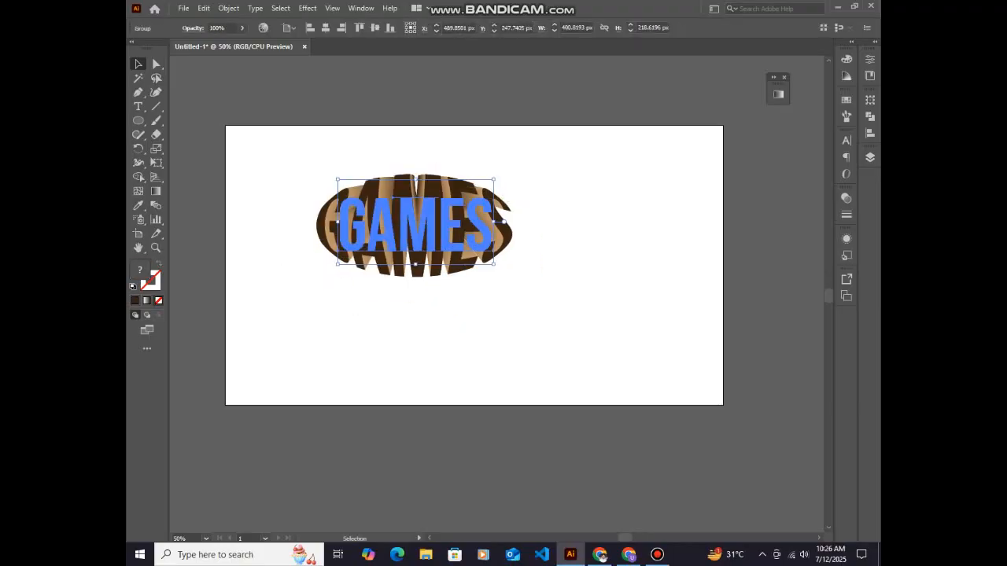
pyautogui.press('Delete')
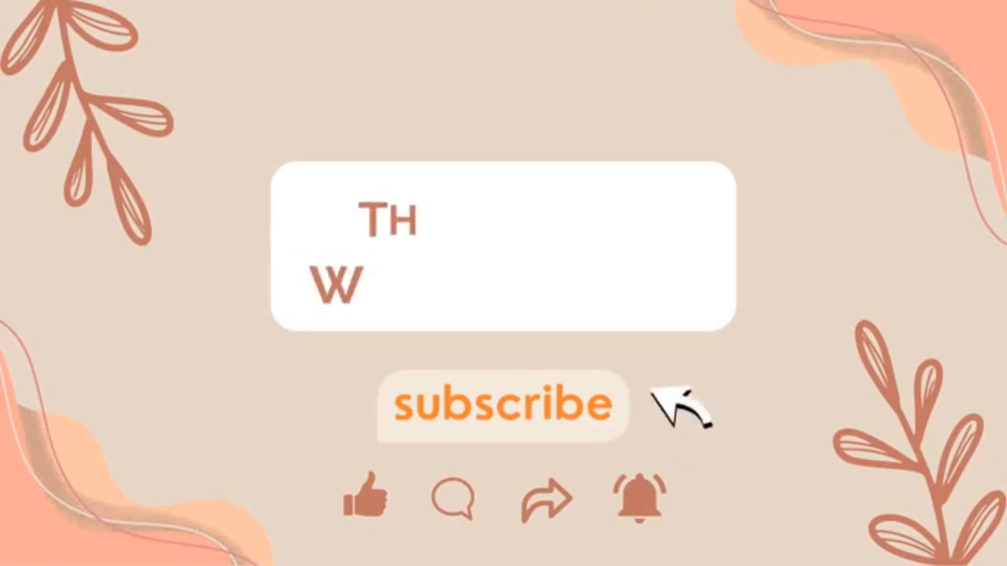